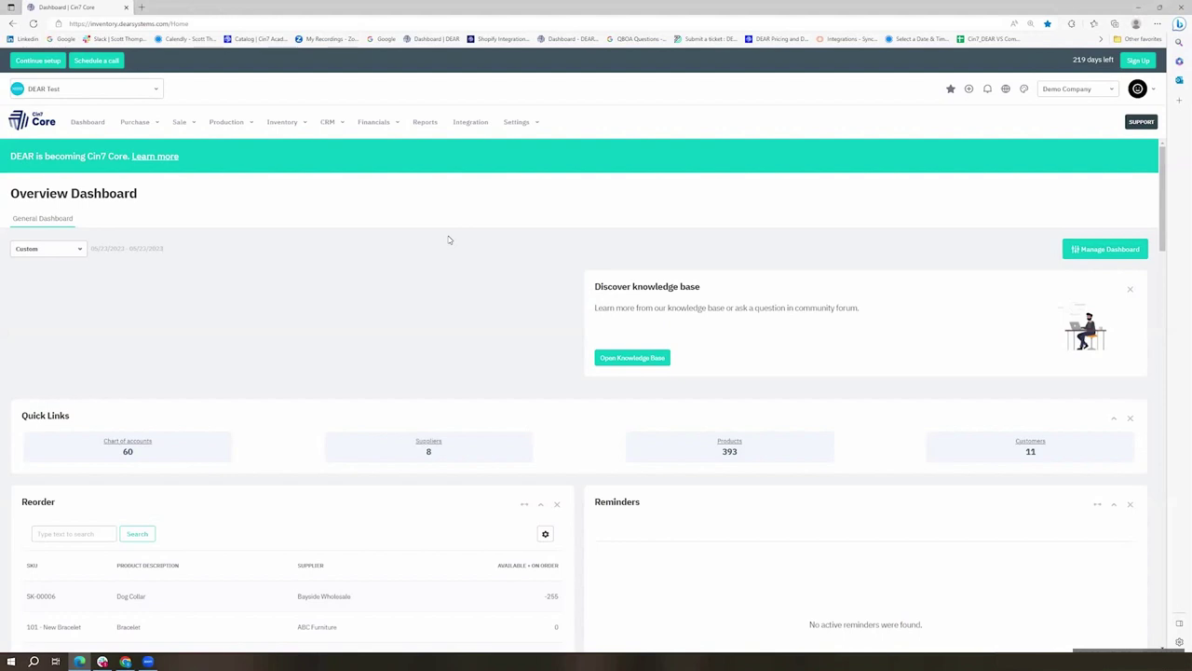
Step: Open the Settings menu from the Overview Dashboard's top navigation bar
click(535, 130)
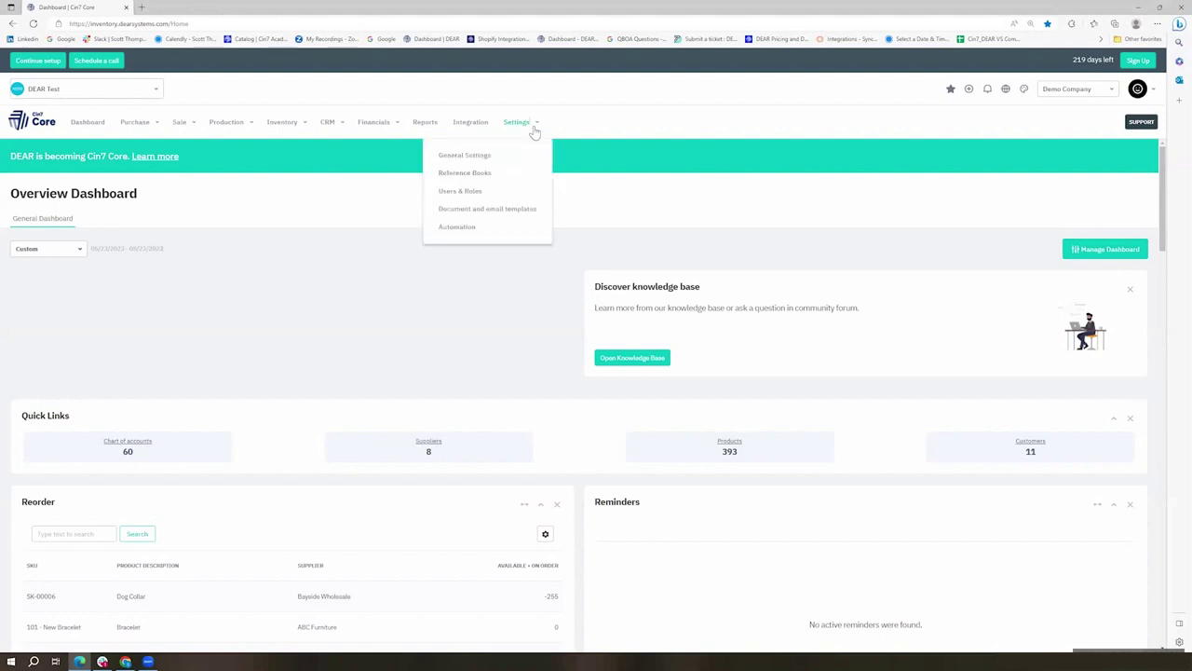
Step: Go to Automation notifications and expand the STOCK notification group
click(476, 234)
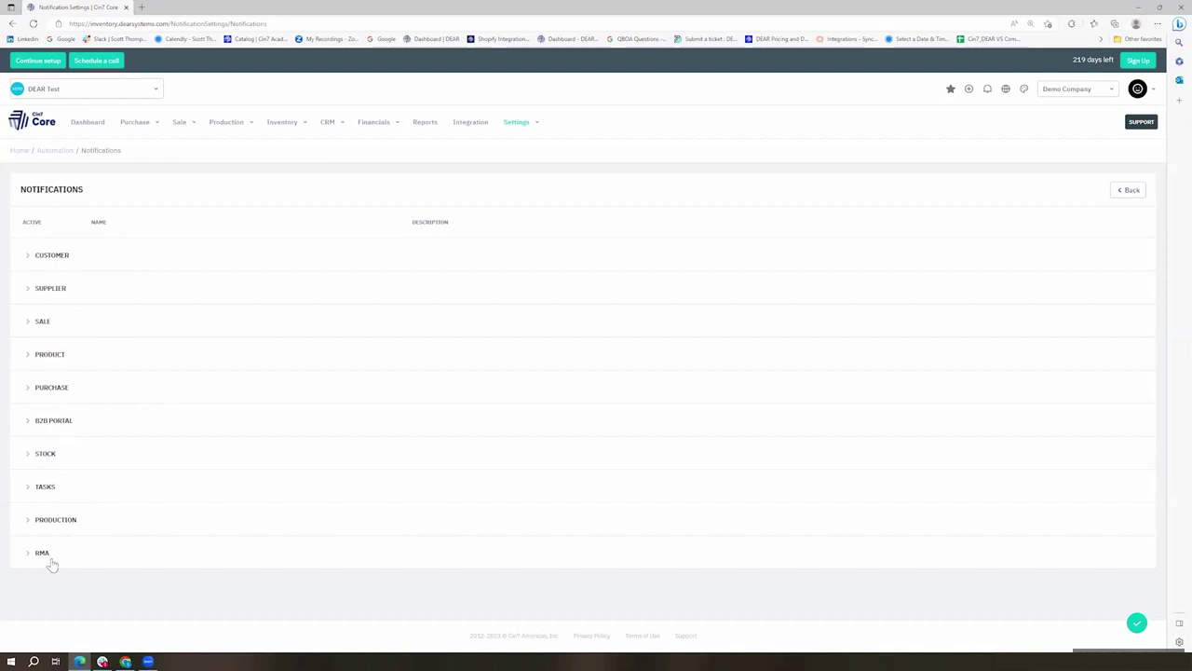
click(31, 456)
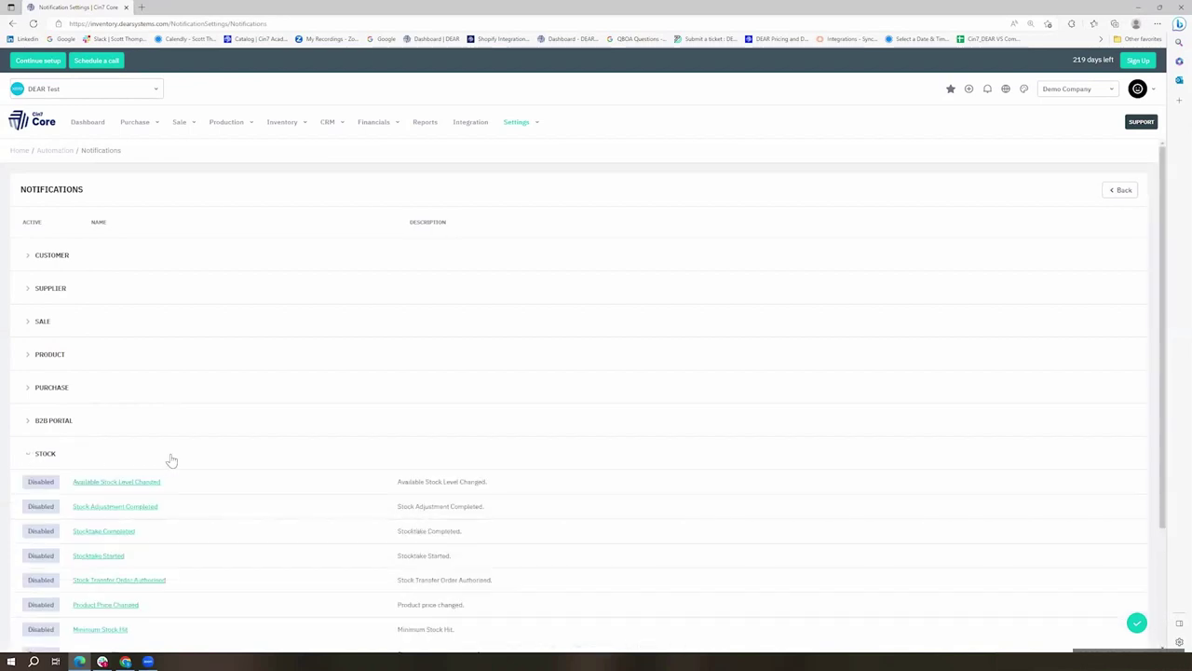
scroll(170, 460, down, 1)
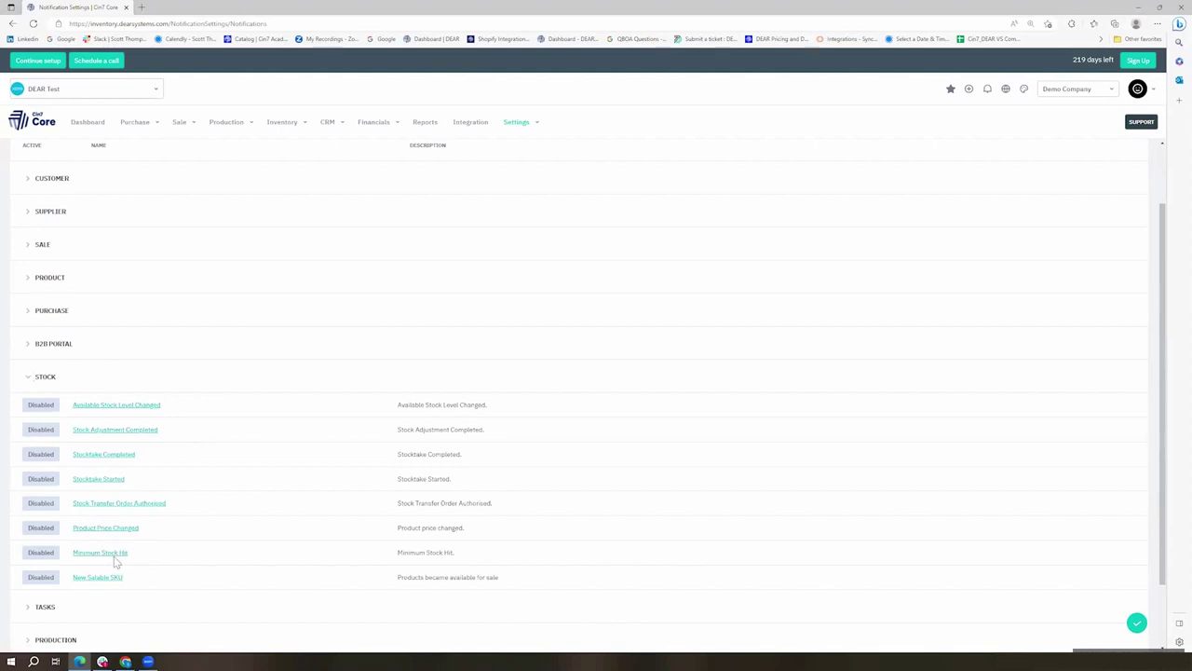
Step: Open the Minimum Stock Hit notification and review its ProductList parameter and email settings
click(111, 557)
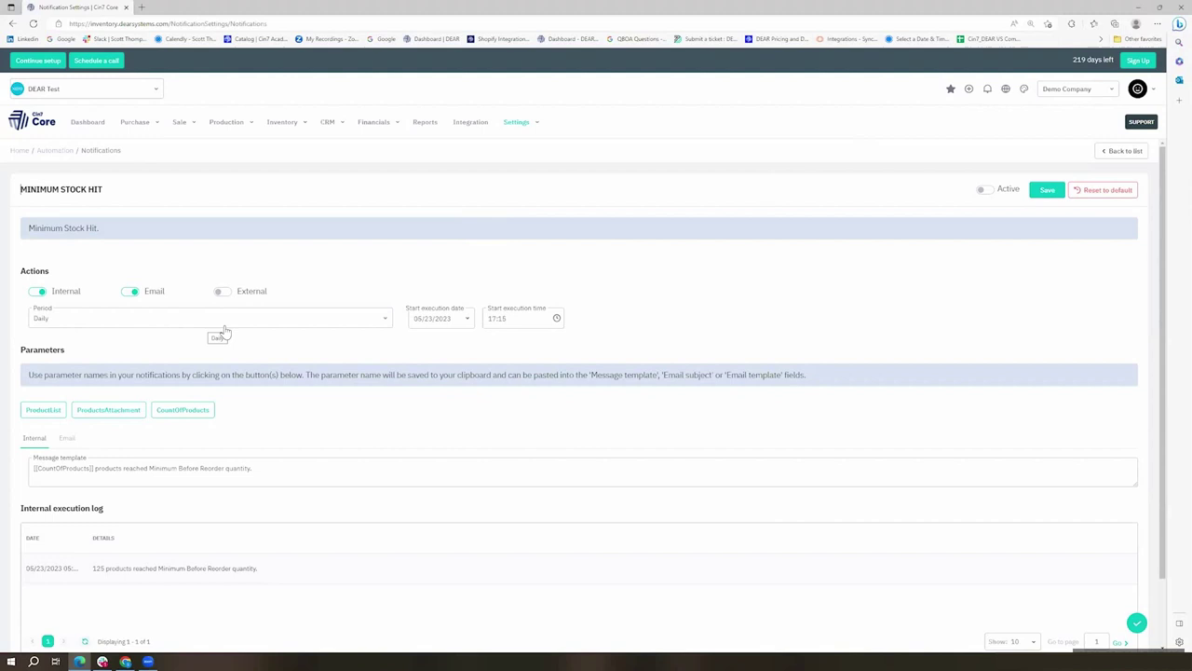
click(30, 413)
click(67, 438)
scroll(19, 466, down, 5)
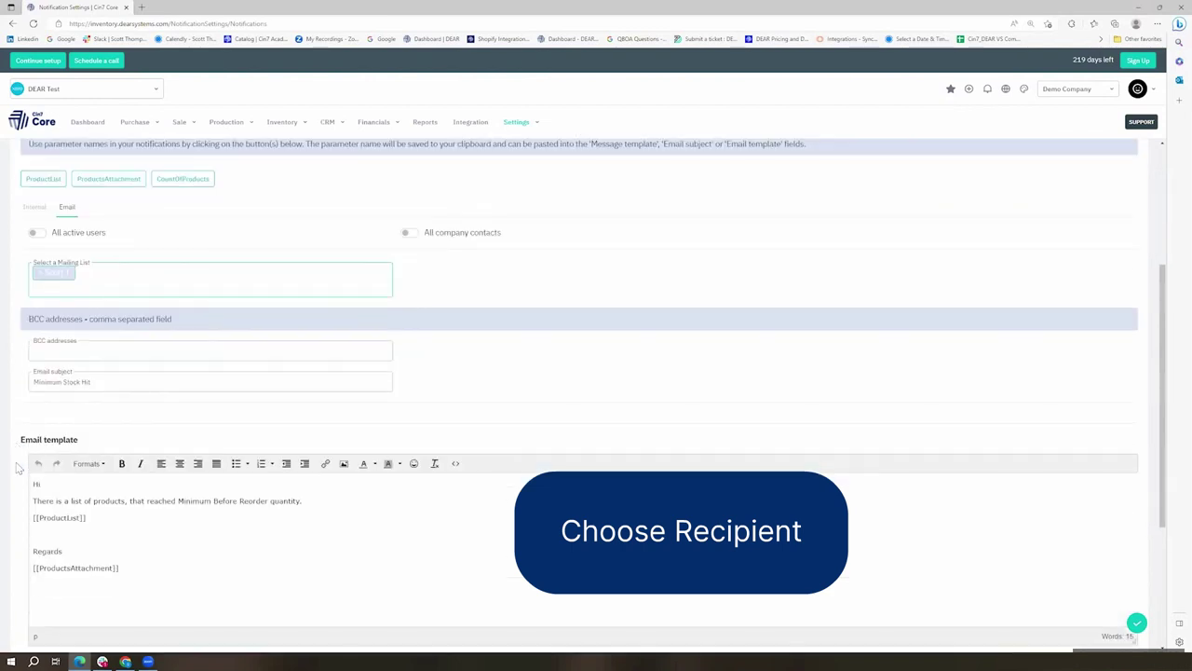
scroll(17, 469, down, 1)
scroll(19, 517, down, 2)
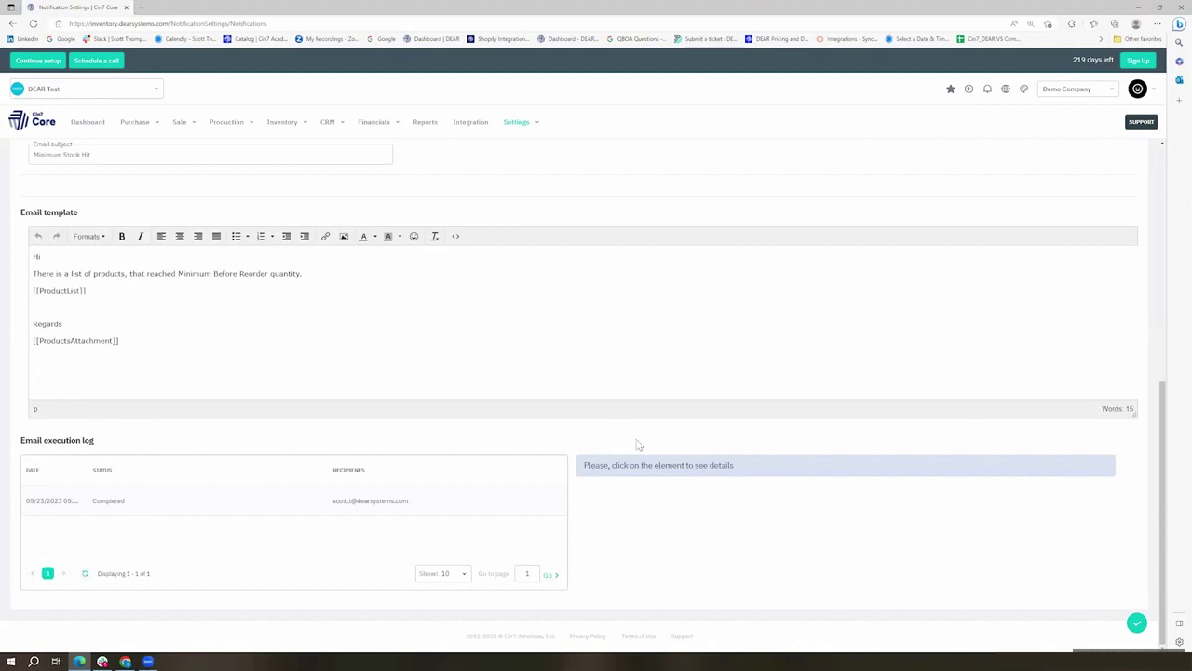
scroll(639, 445, up, 5)
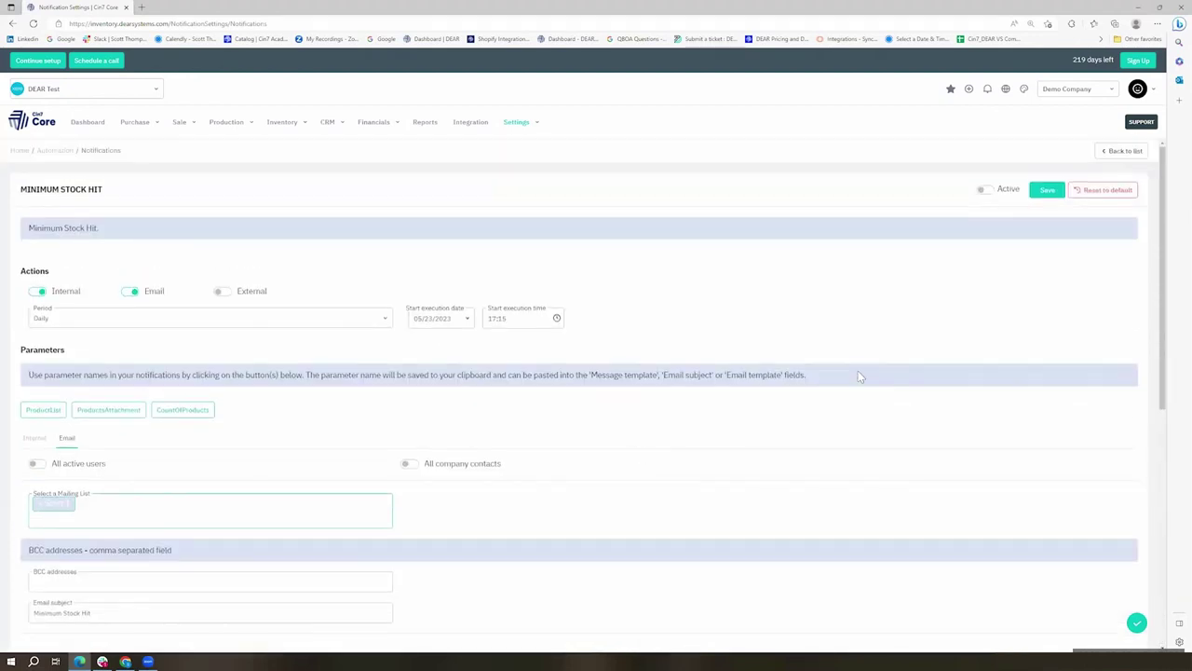
Step: Activate and save the Minimum Stock Hit notification, returning to the Automation page
click(982, 190)
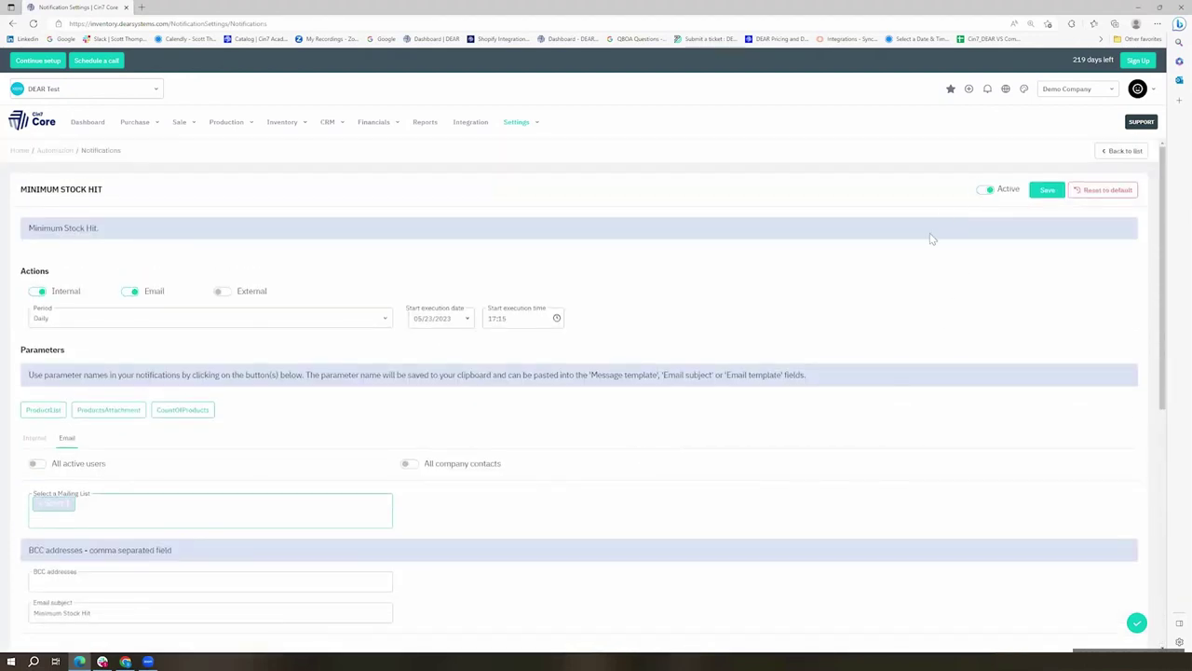
click(1047, 192)
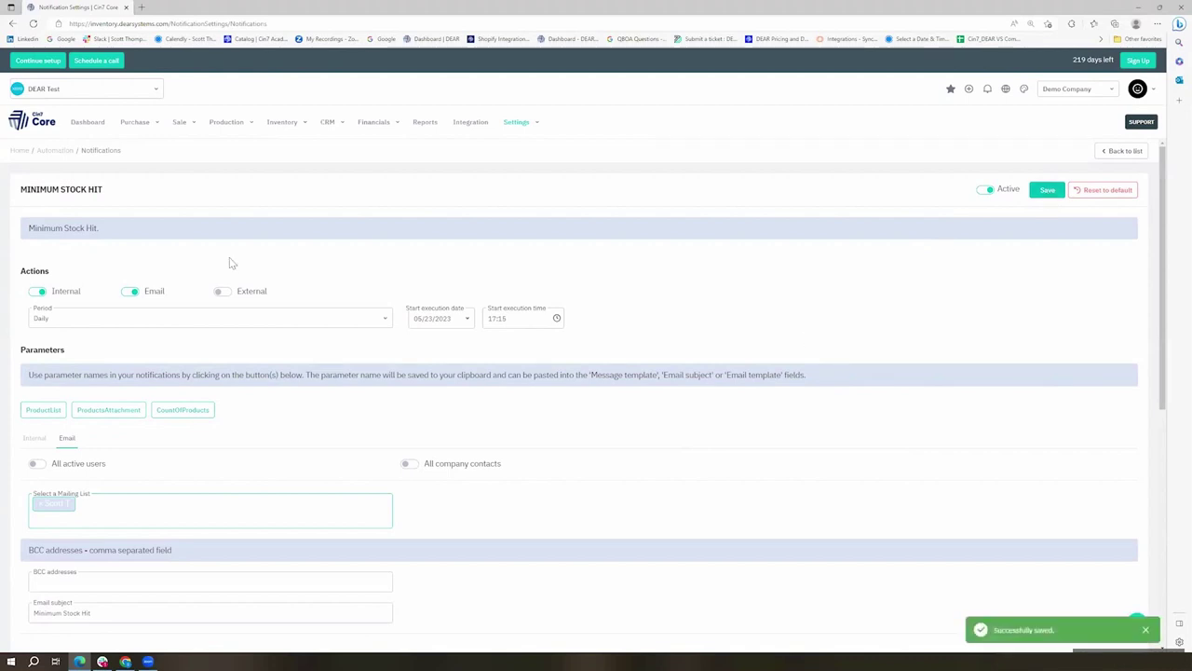
click(55, 151)
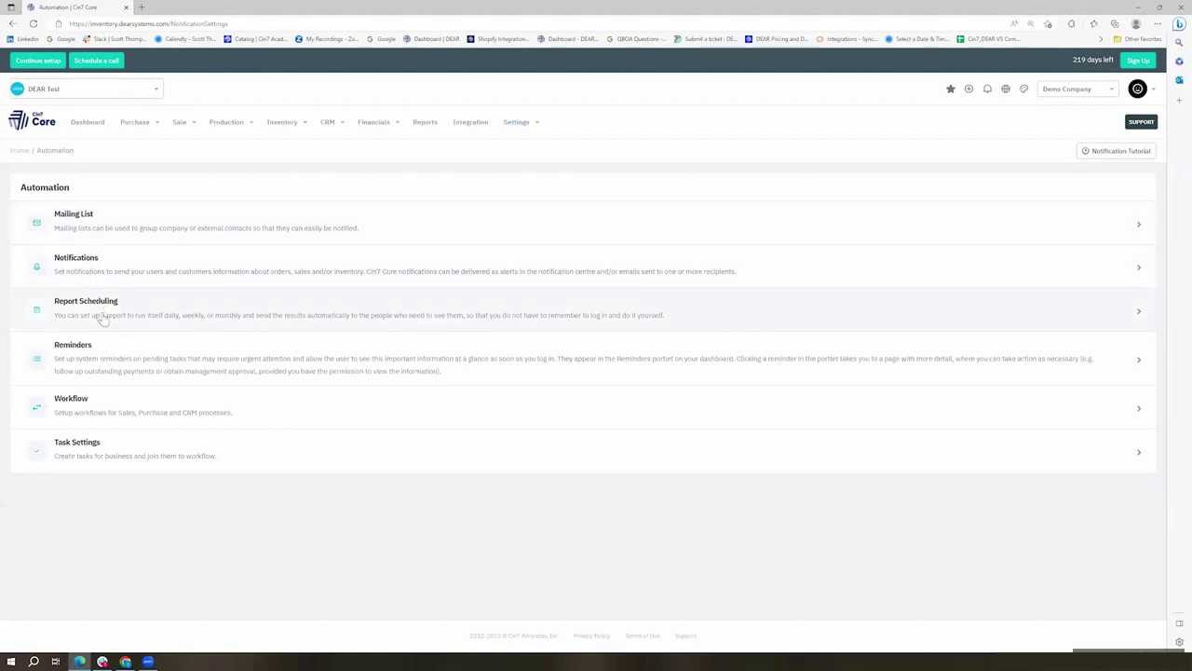
Step: Add a scheduled report named 'Demo Test Report' using the Sale Order Details report
click(106, 325)
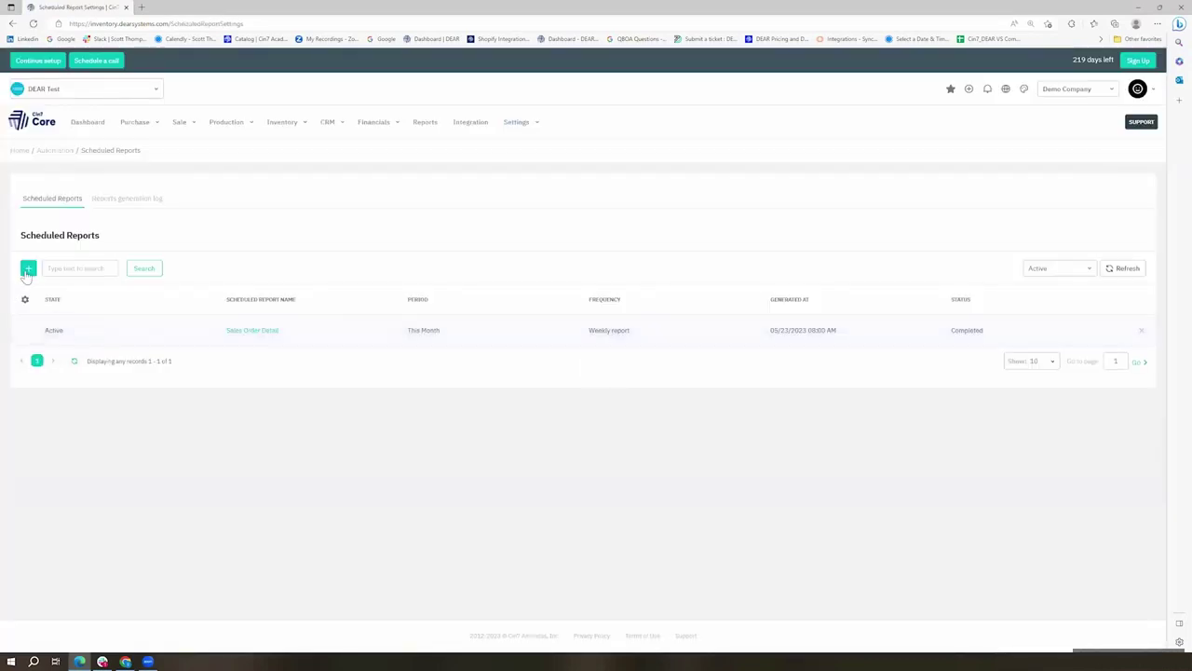
click(28, 269)
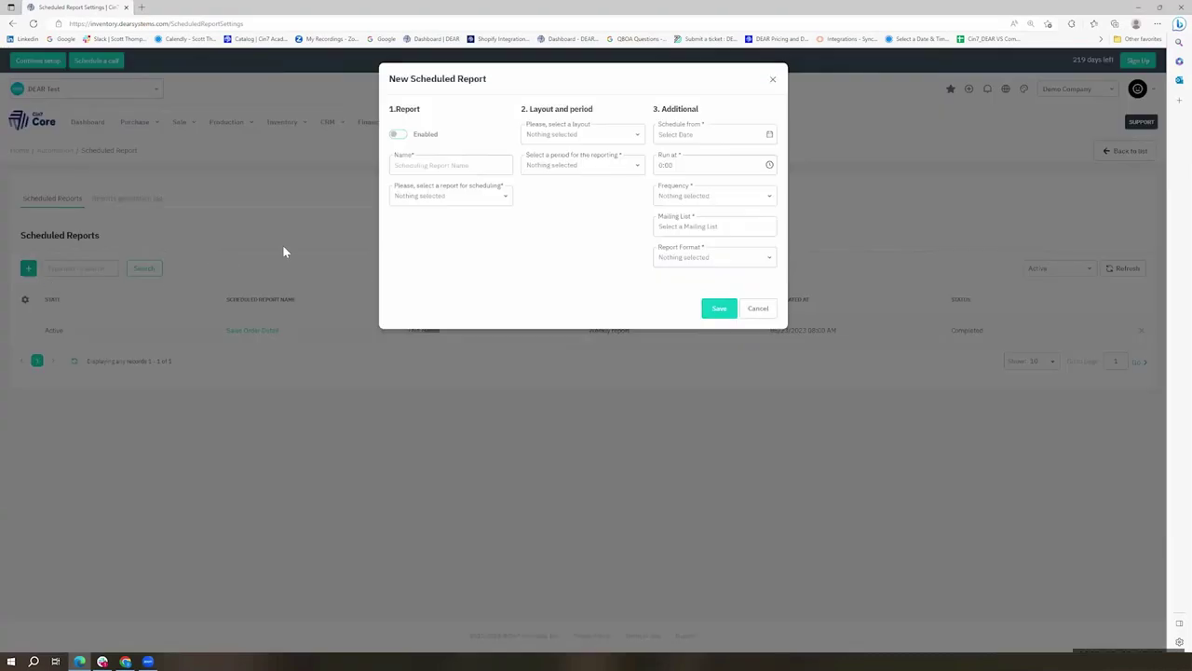
click(440, 164)
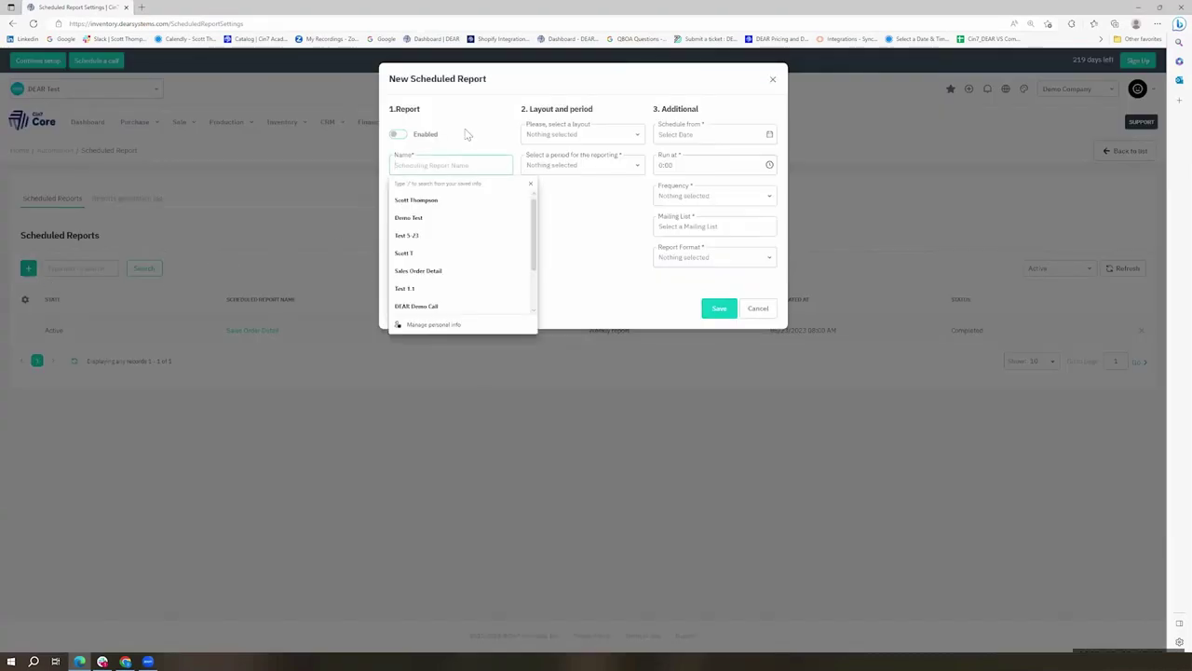
text(Demo Test Report)
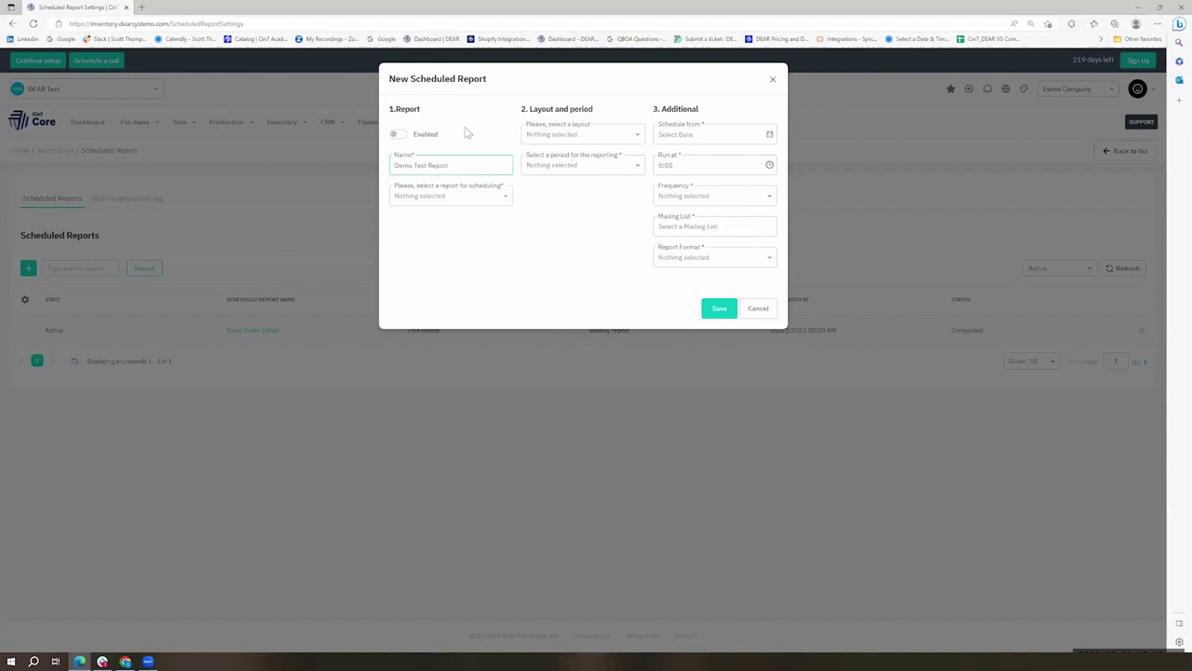
click(503, 197)
scroll(477, 212, down, 10)
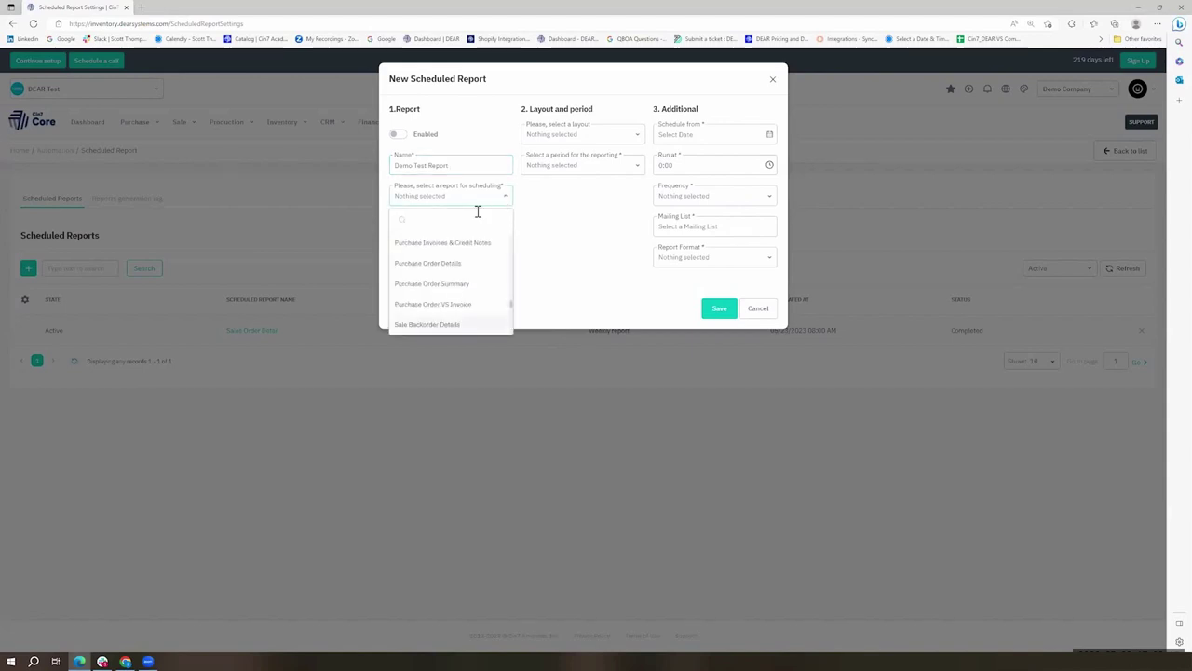
scroll(478, 314, down, 2)
click(471, 321)
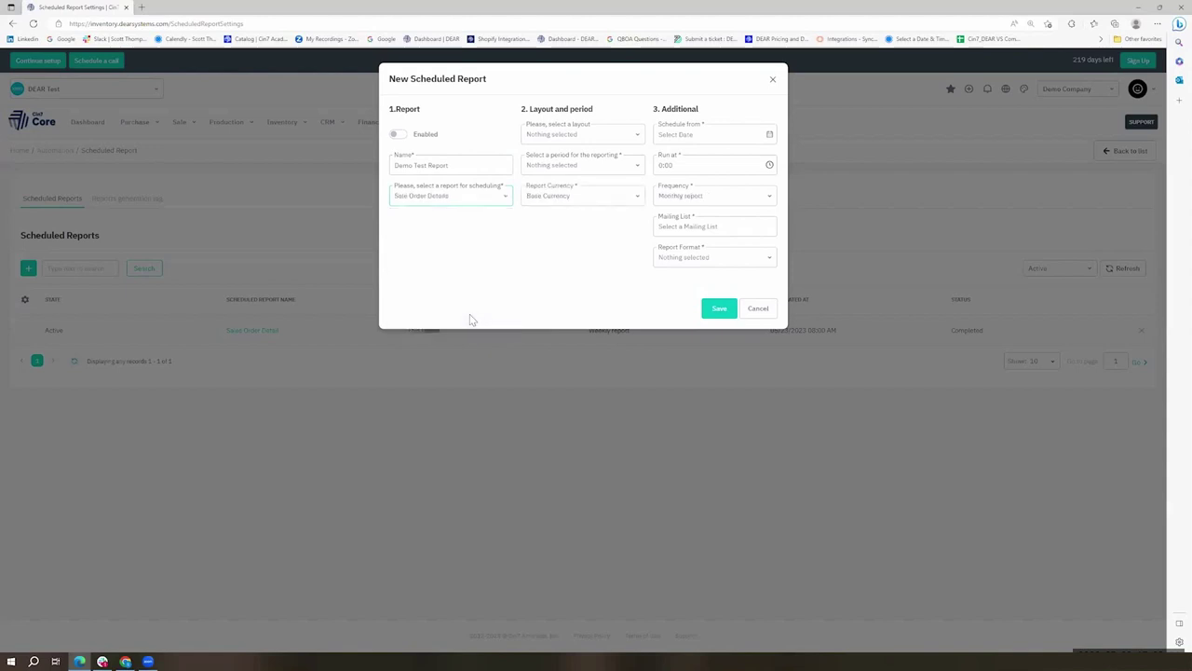
Step: Pick a saved layout, period This quarter, start date 05/24/2023 and run time 7:00
click(641, 136)
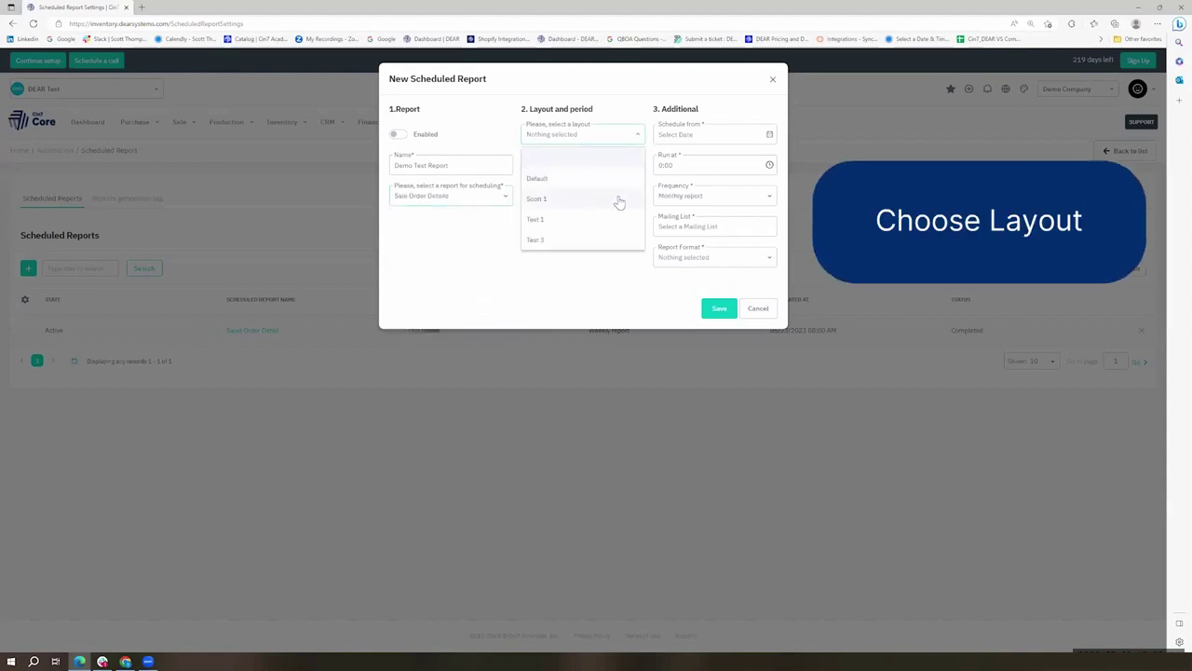
click(619, 200)
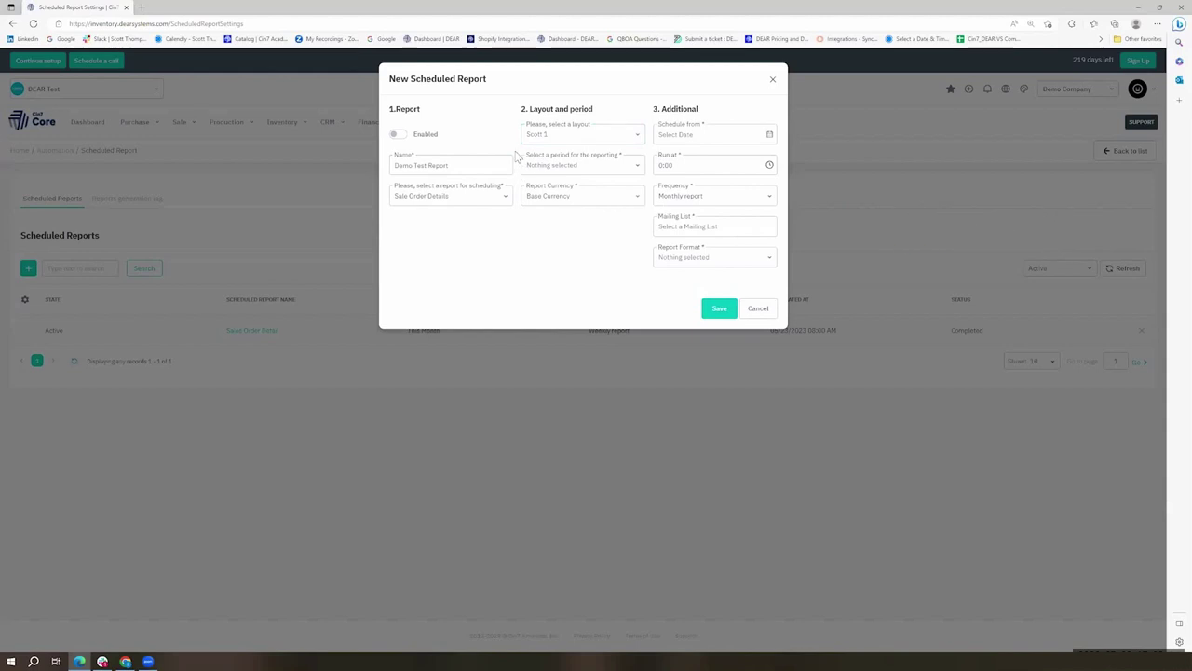
click(629, 168)
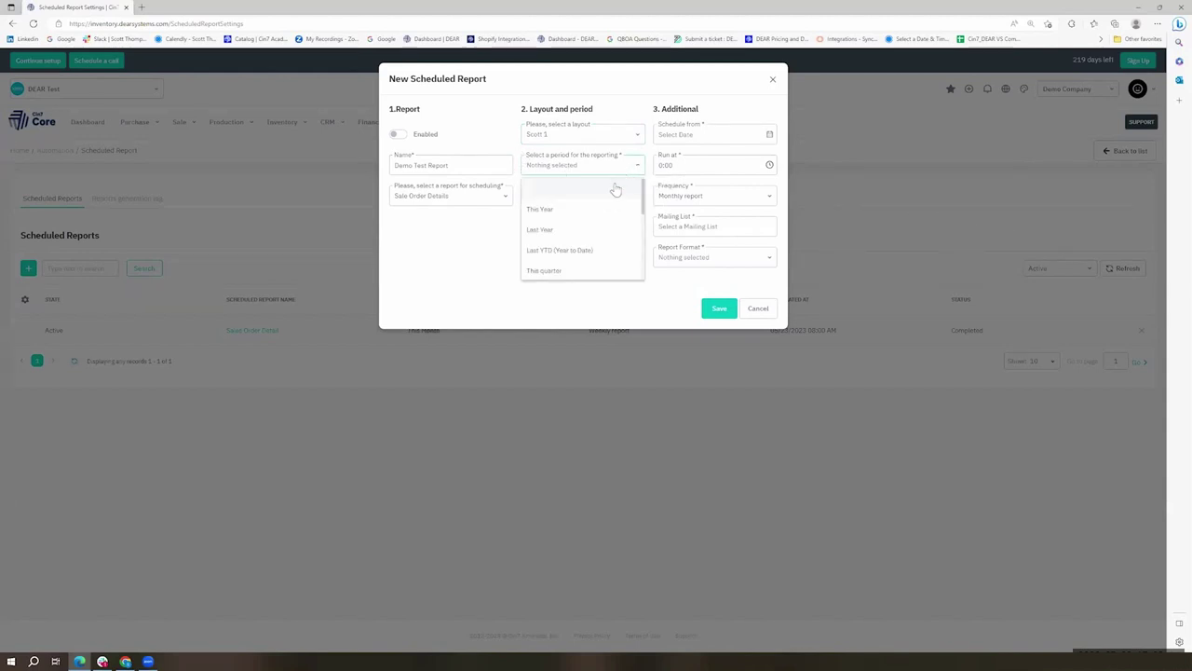
click(610, 269)
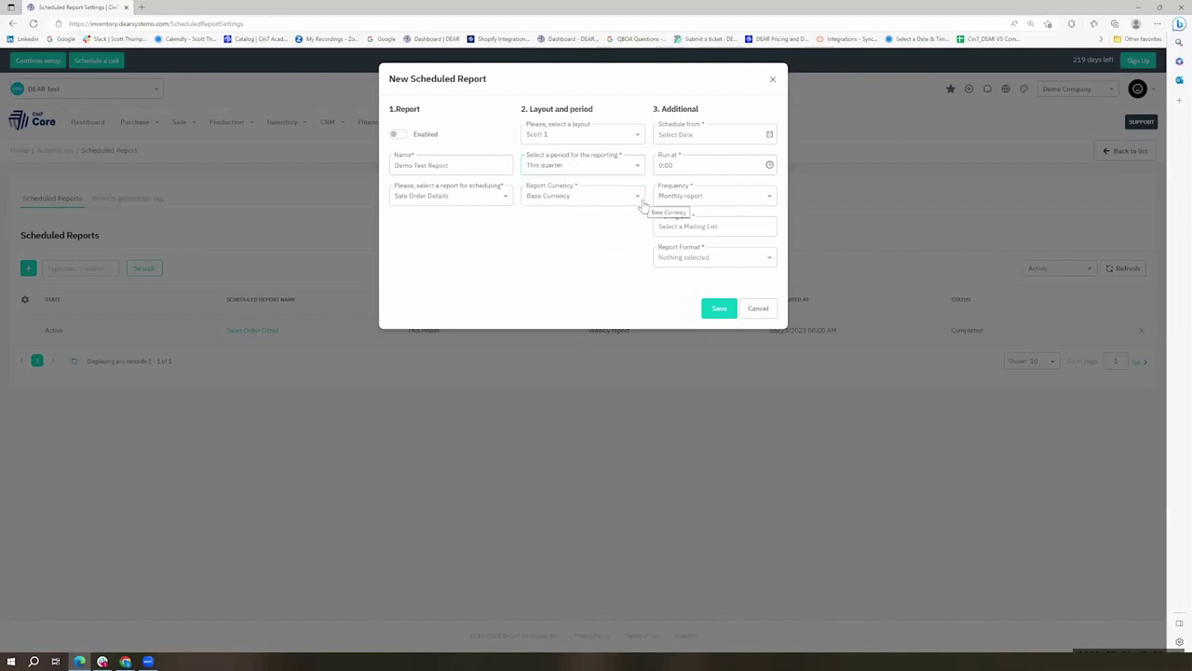
click(760, 140)
click(714, 251)
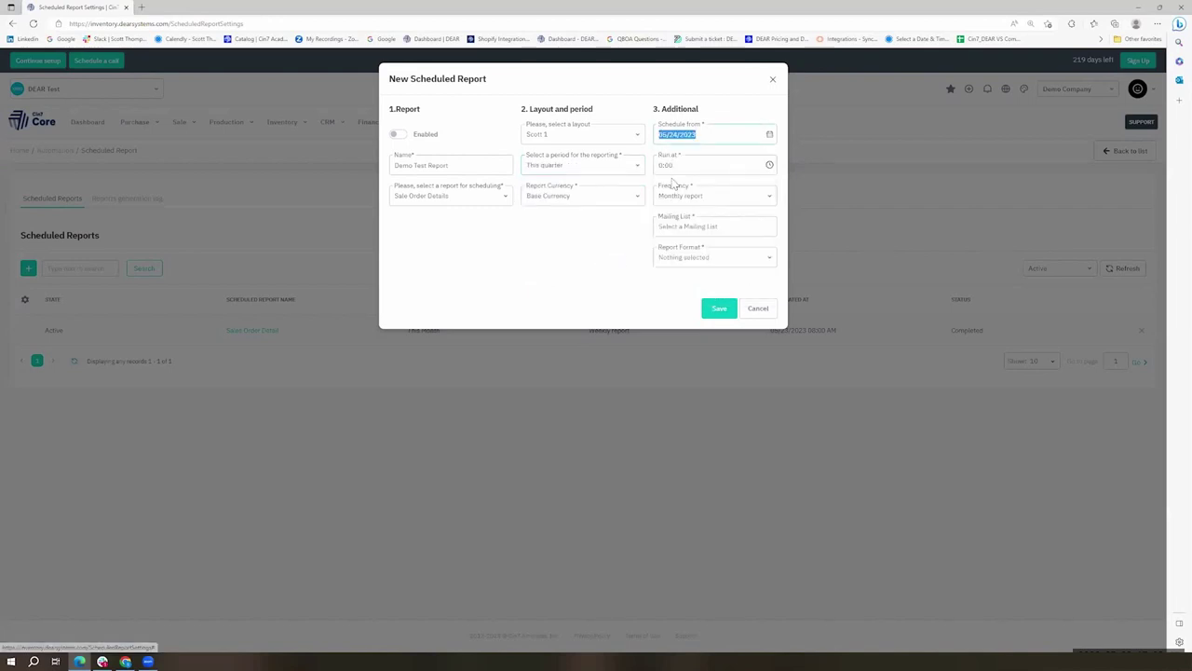
click(674, 167)
click(673, 187)
click(631, 248)
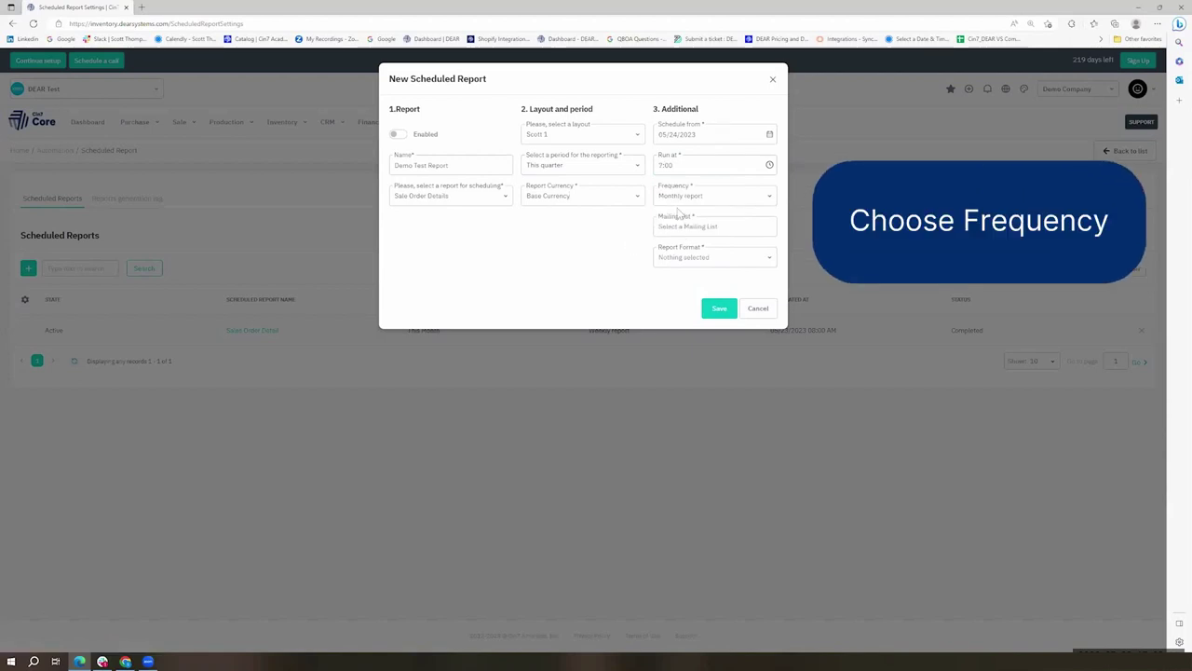
Step: Keep Monthly frequency, choose a mailing list and Excel with totals format, enable and save
click(760, 198)
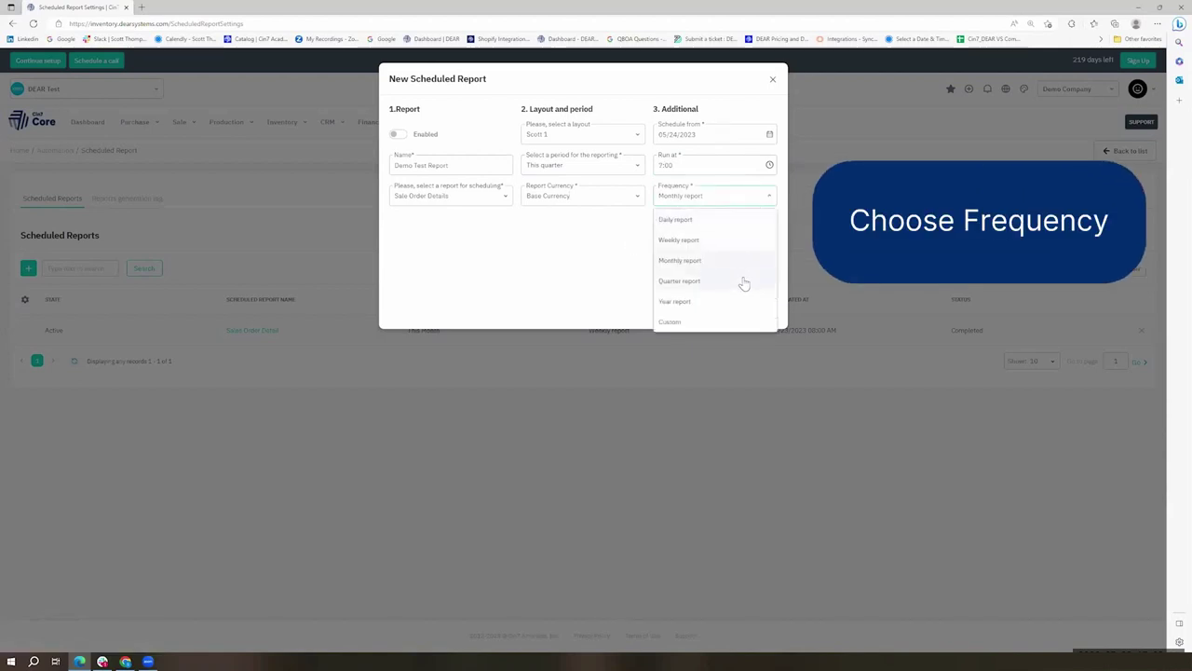
click(680, 261)
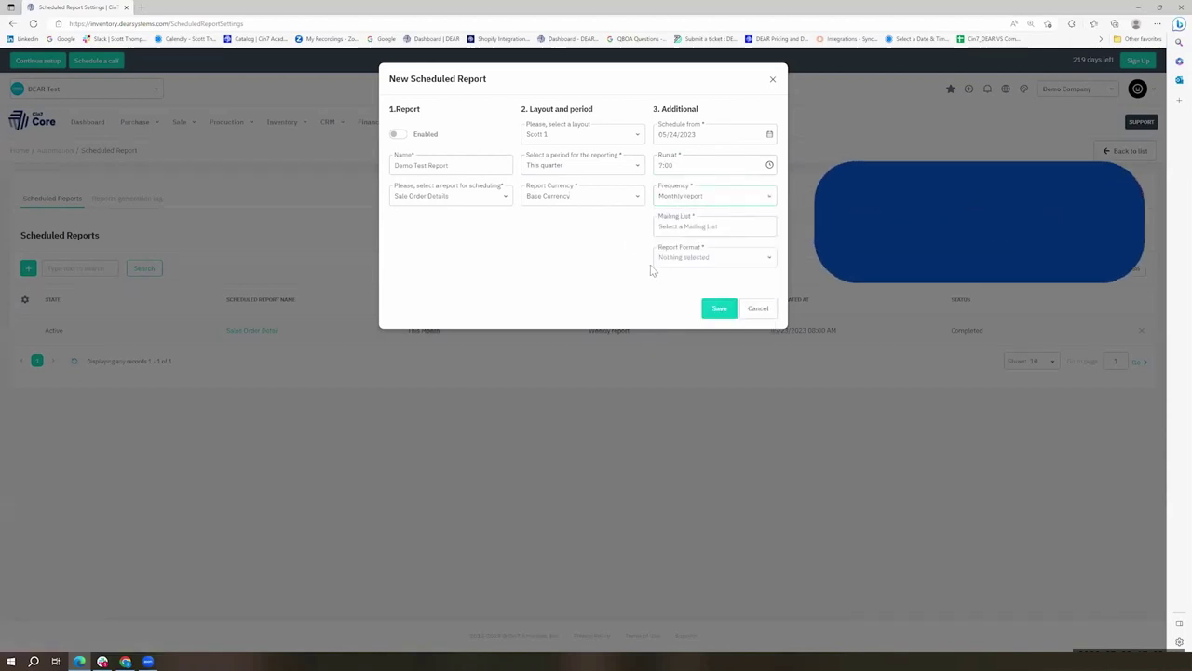
click(708, 233)
click(708, 250)
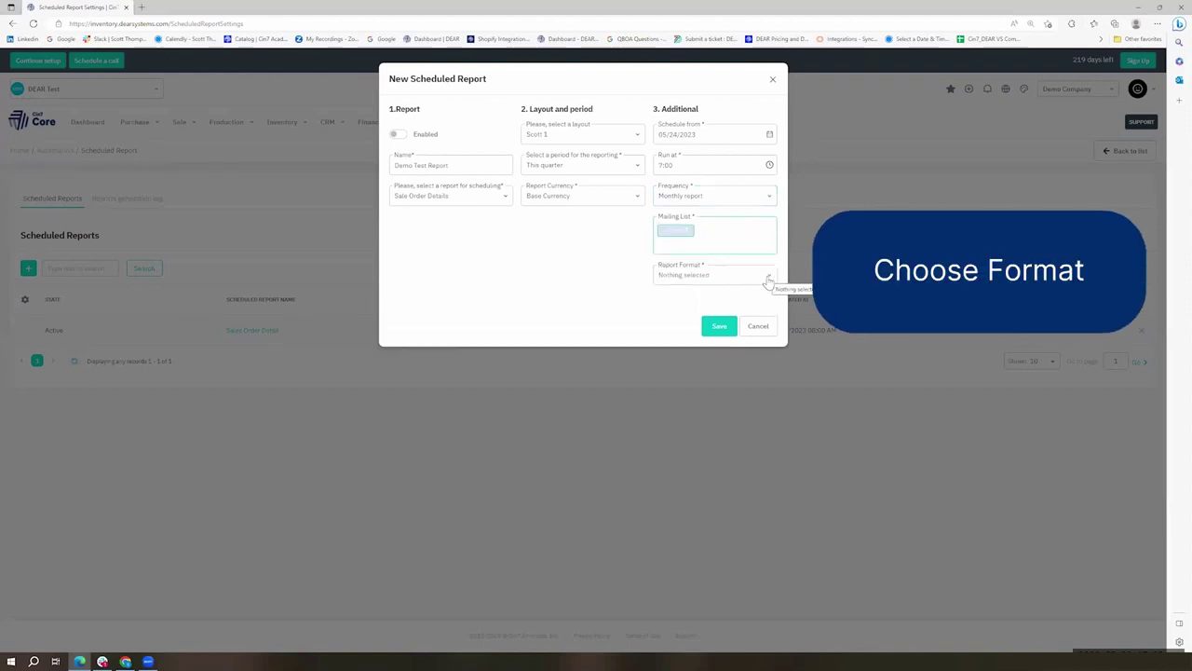
click(767, 278)
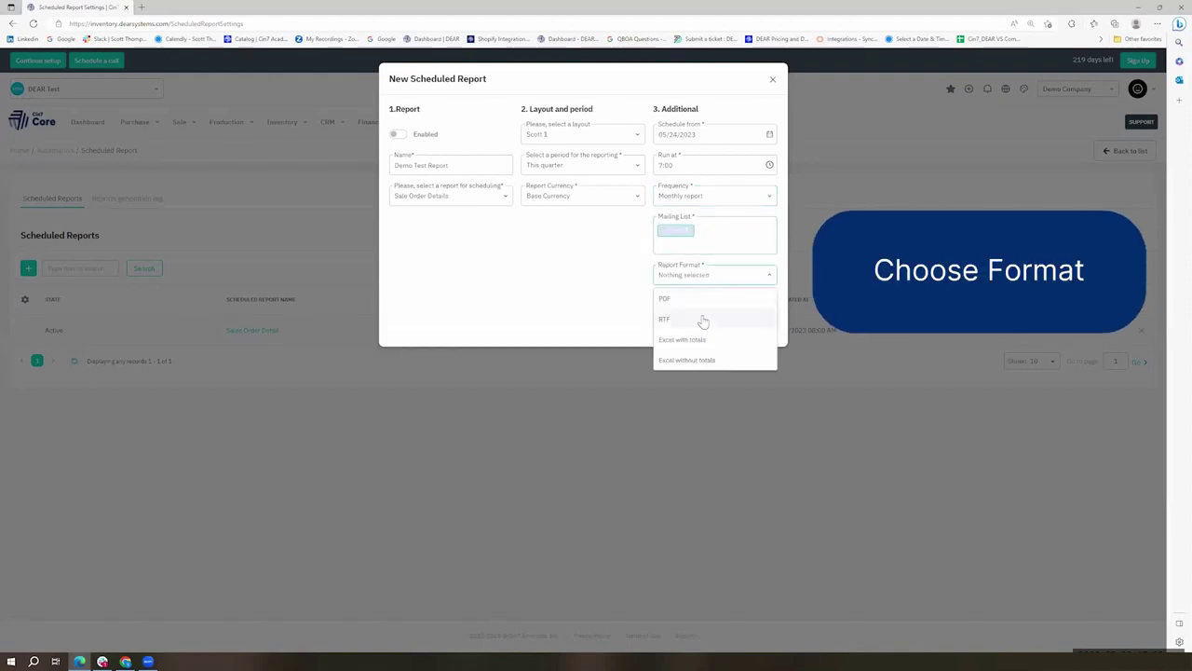
click(714, 343)
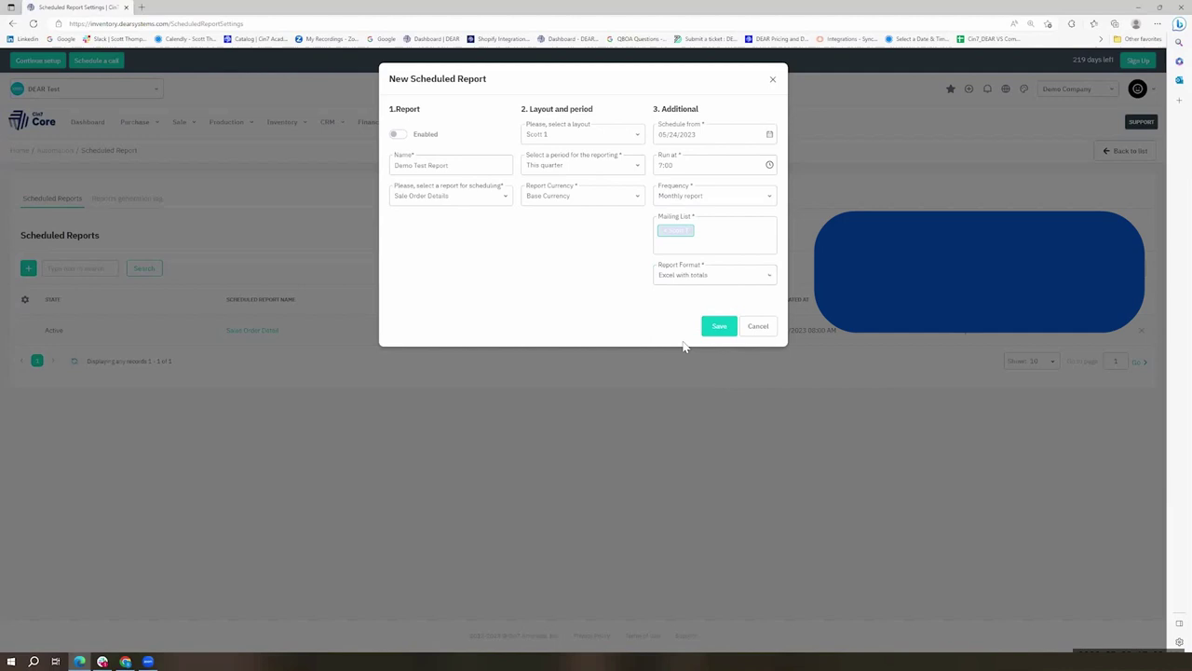
click(398, 134)
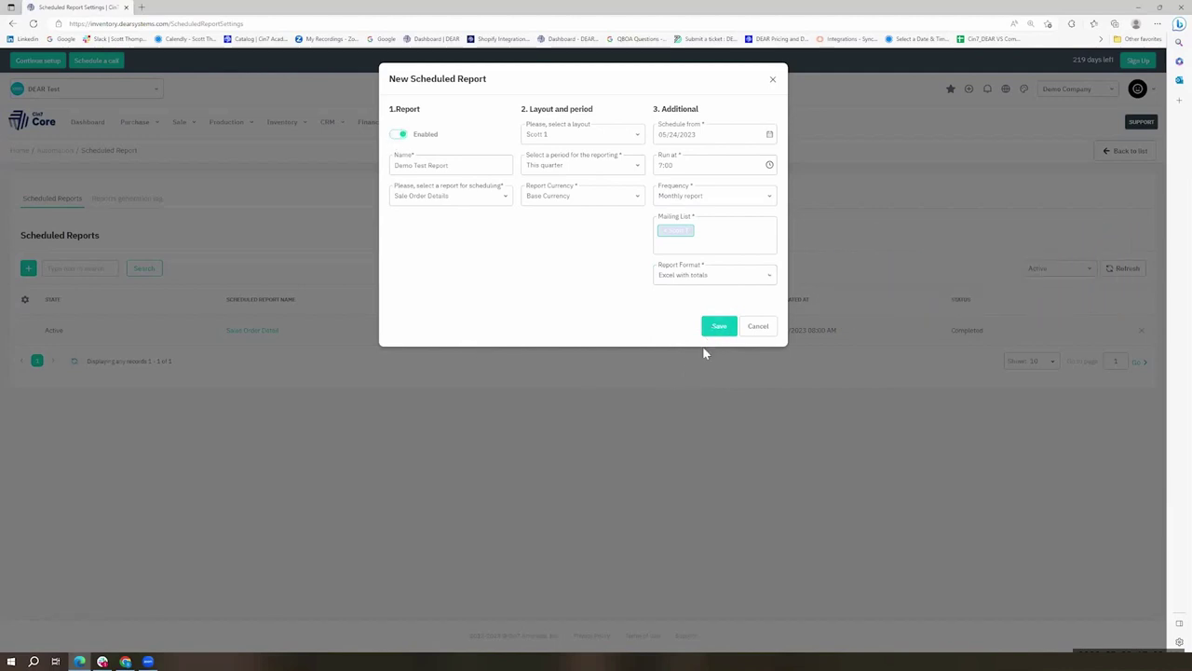
click(716, 328)
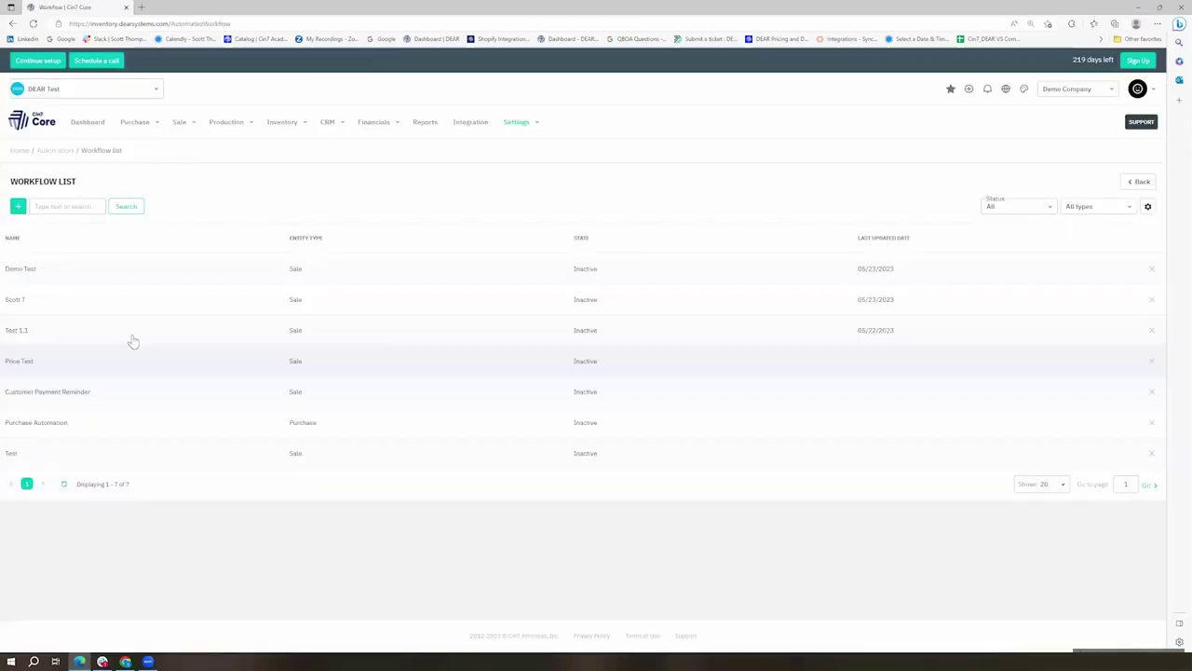
Step: Create a new workflow in the Sale category named 'Sales Workflow' and save it
click(17, 206)
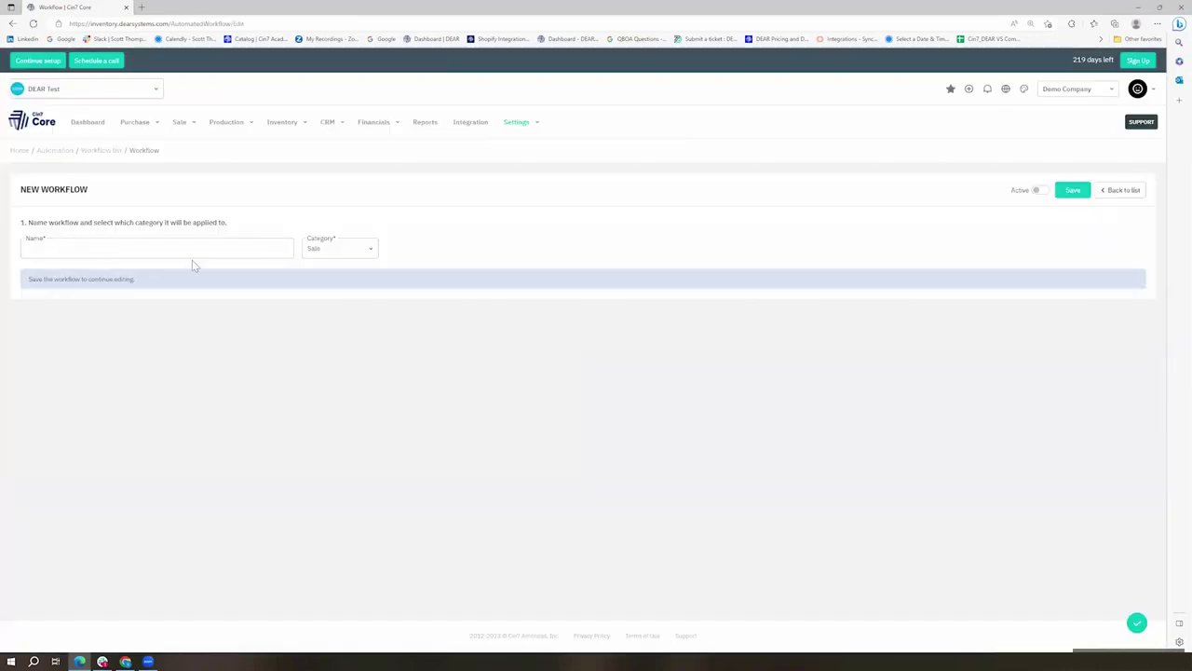
click(369, 254)
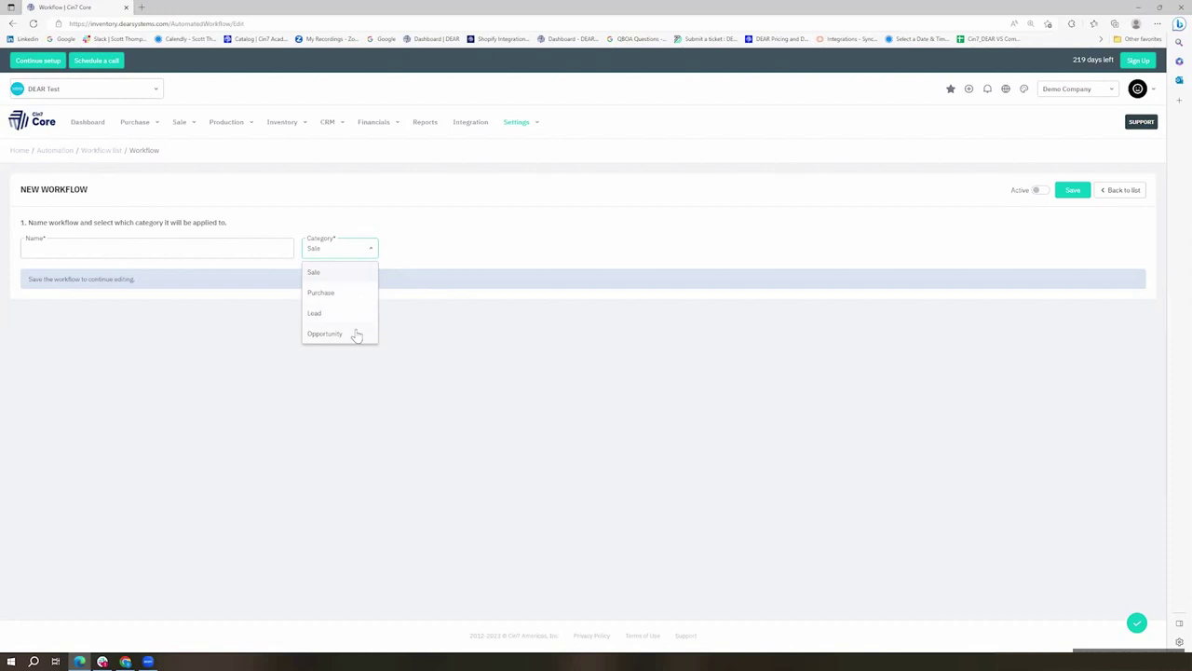
click(98, 247)
text(Sales Workflow)
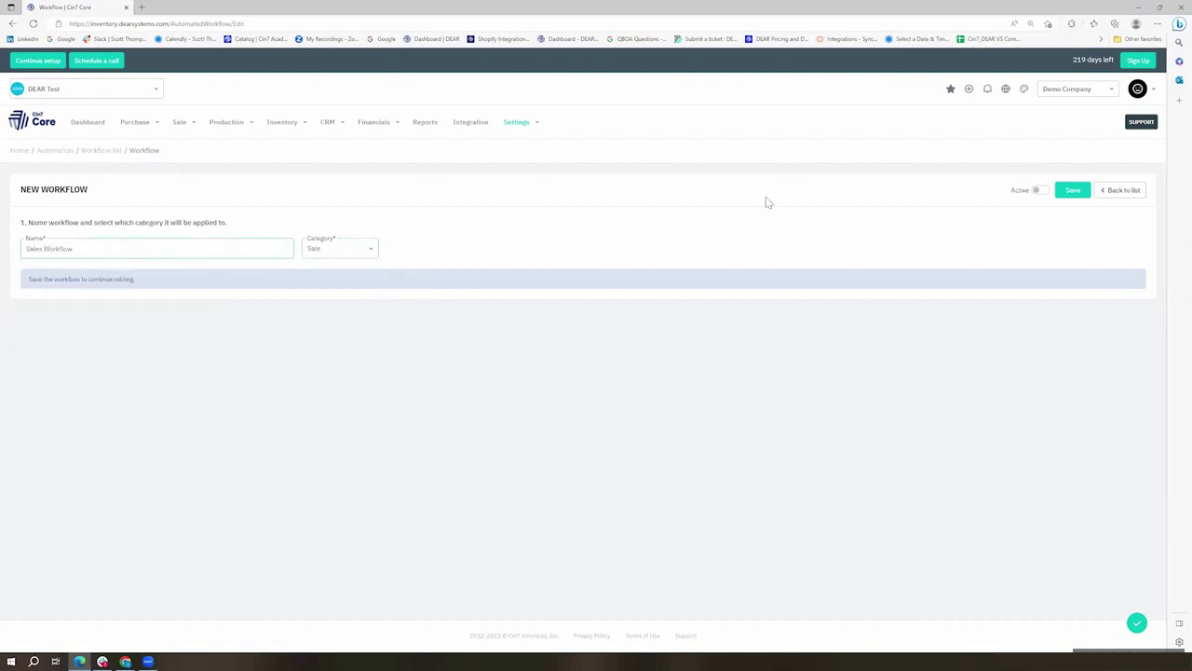
click(1075, 191)
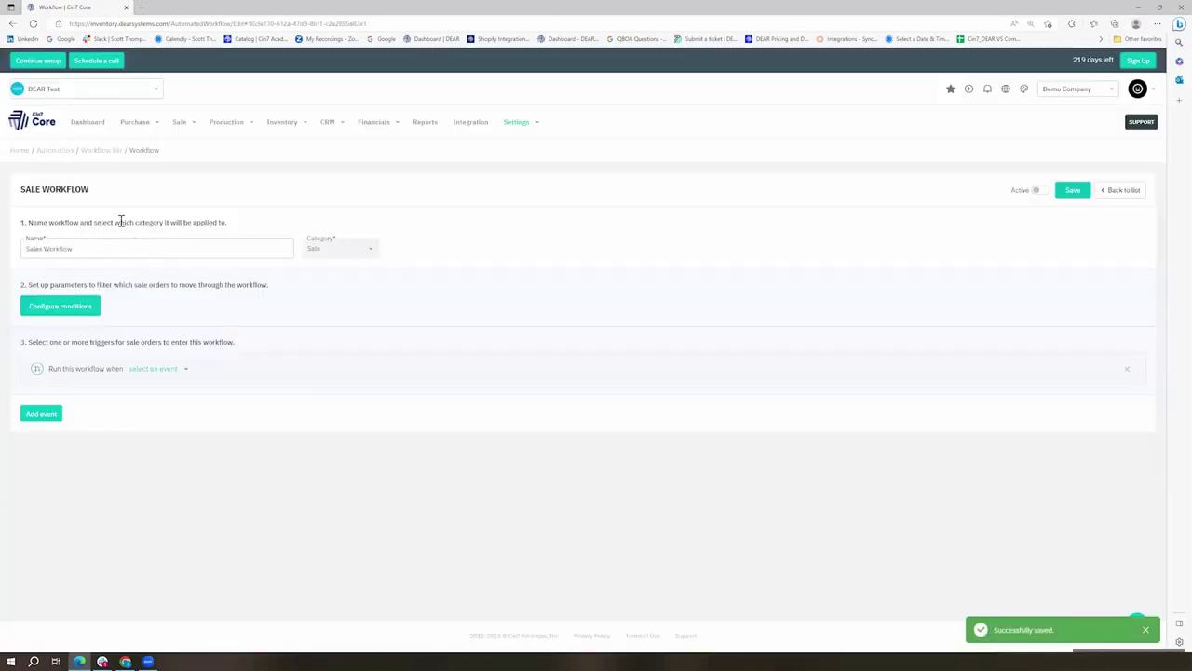
Step: Add the filter condition Customer name Equals Bayside Wholesale
click(74, 310)
click(490, 180)
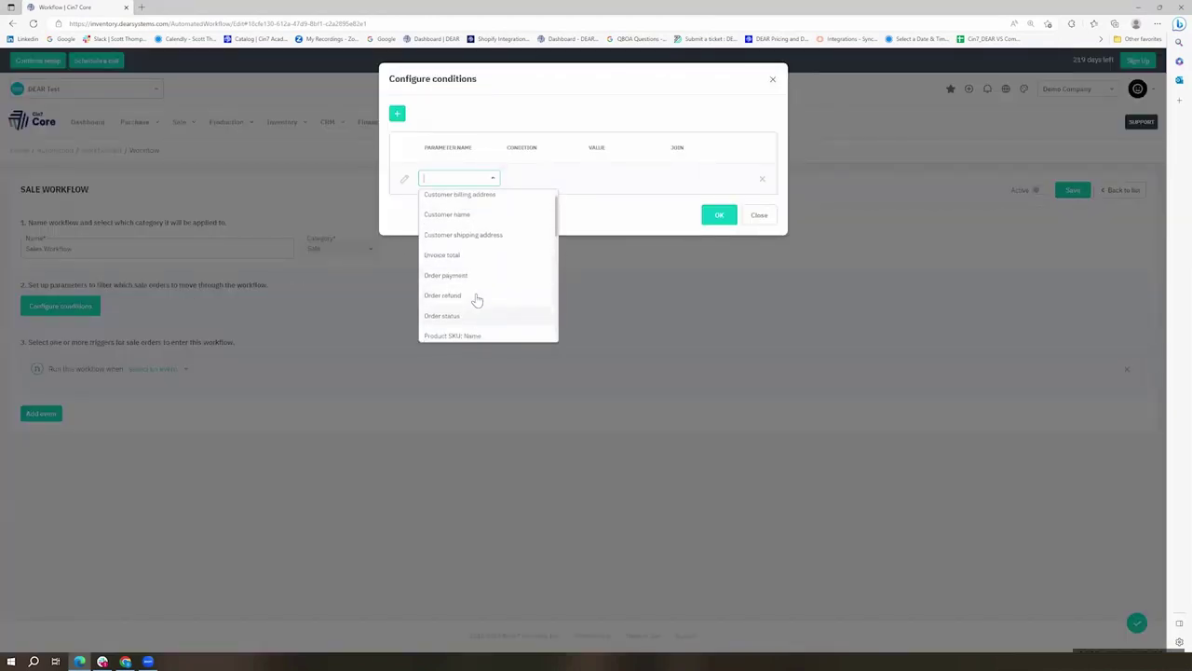
click(469, 240)
click(570, 181)
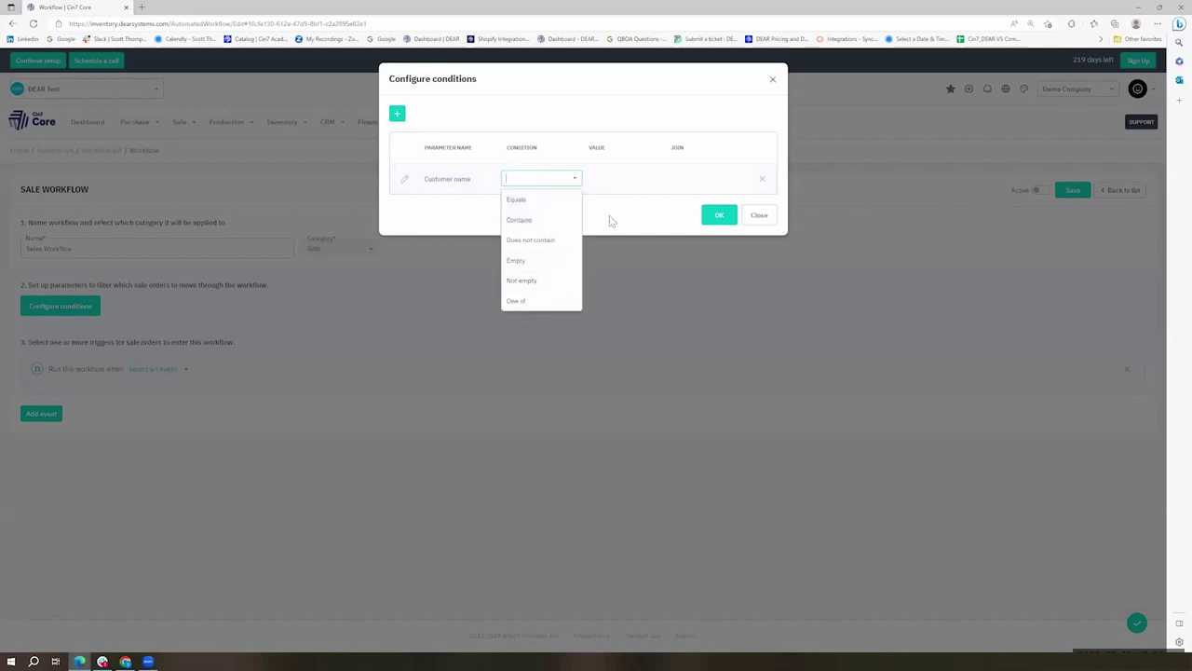
click(550, 200)
click(655, 177)
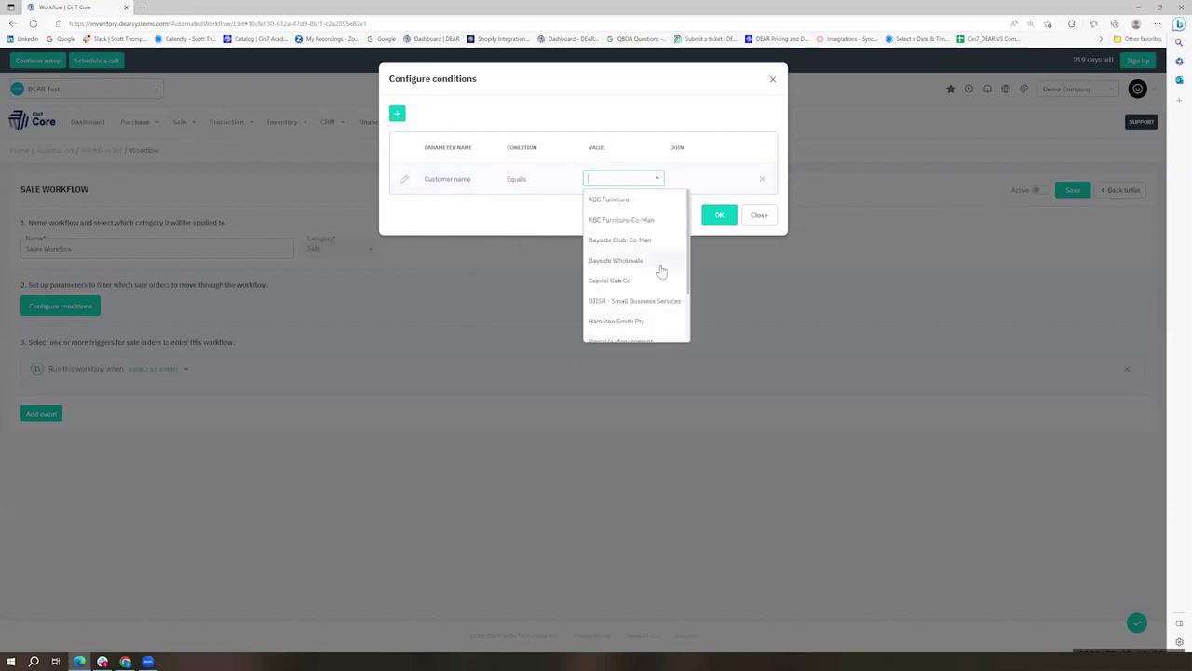
click(658, 265)
click(715, 216)
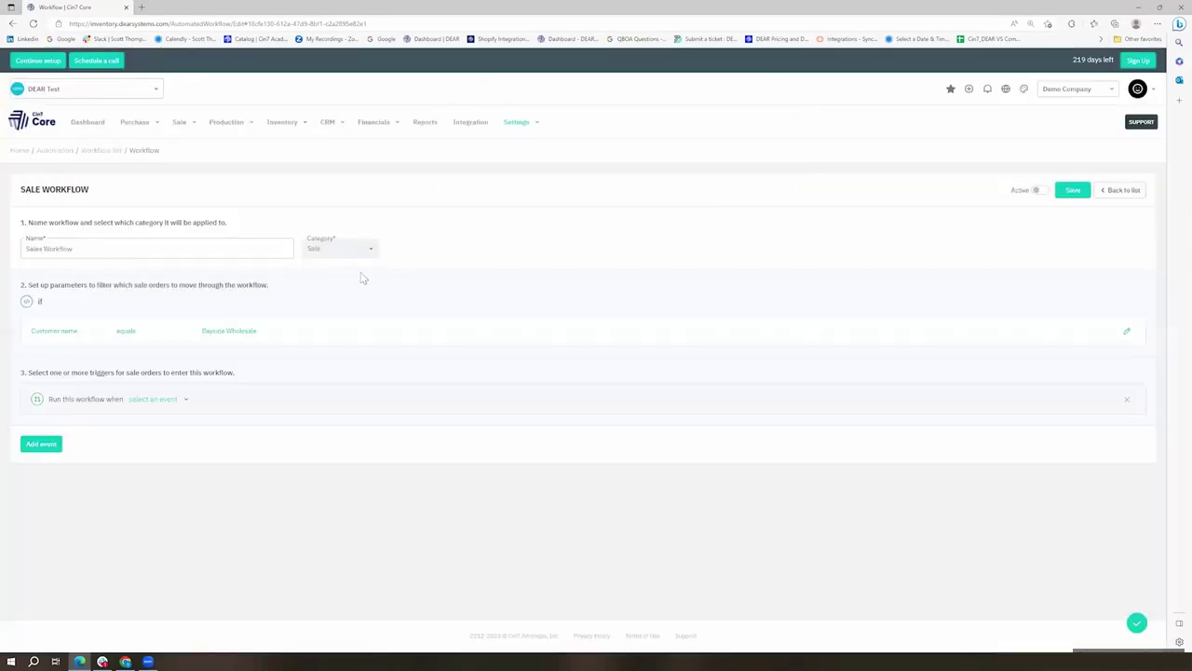
Step: Set the trigger event to 'sale order is authorised'
click(183, 401)
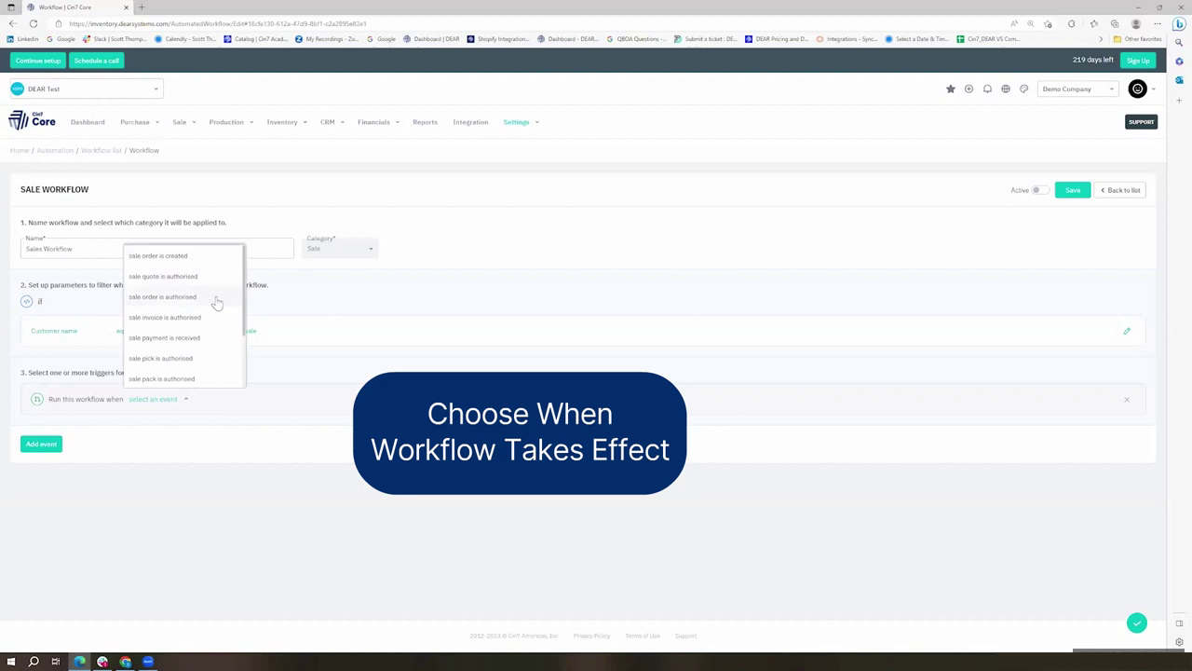
scroll(244, 335, down, 2)
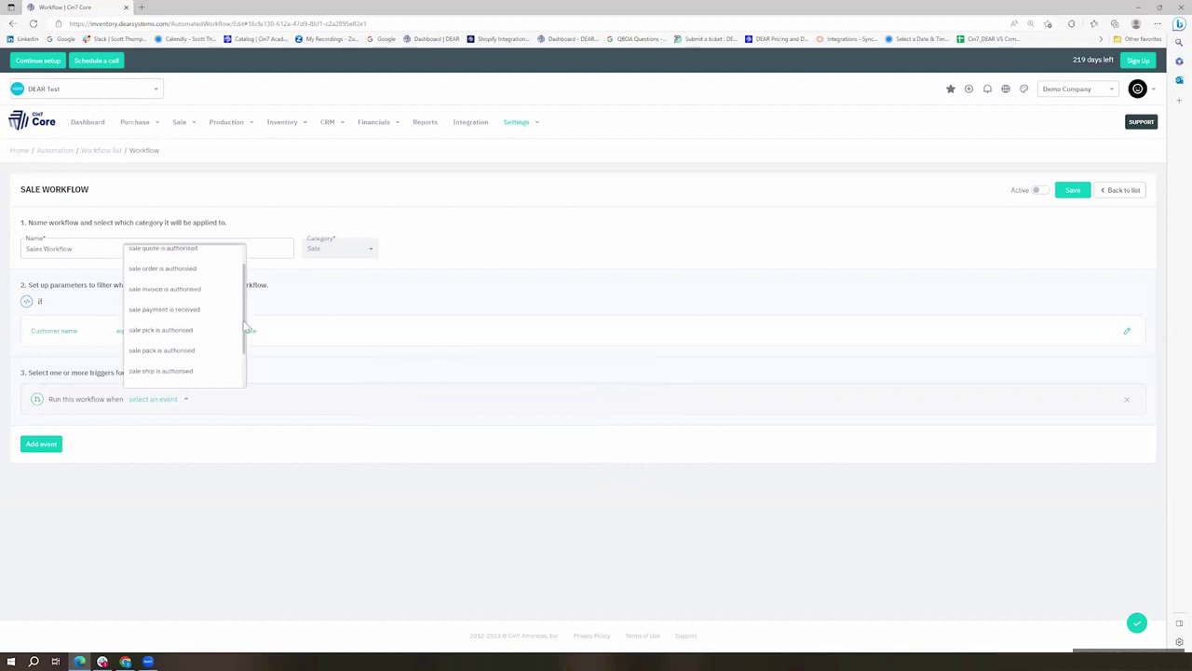
scroll(207, 345, up, 2)
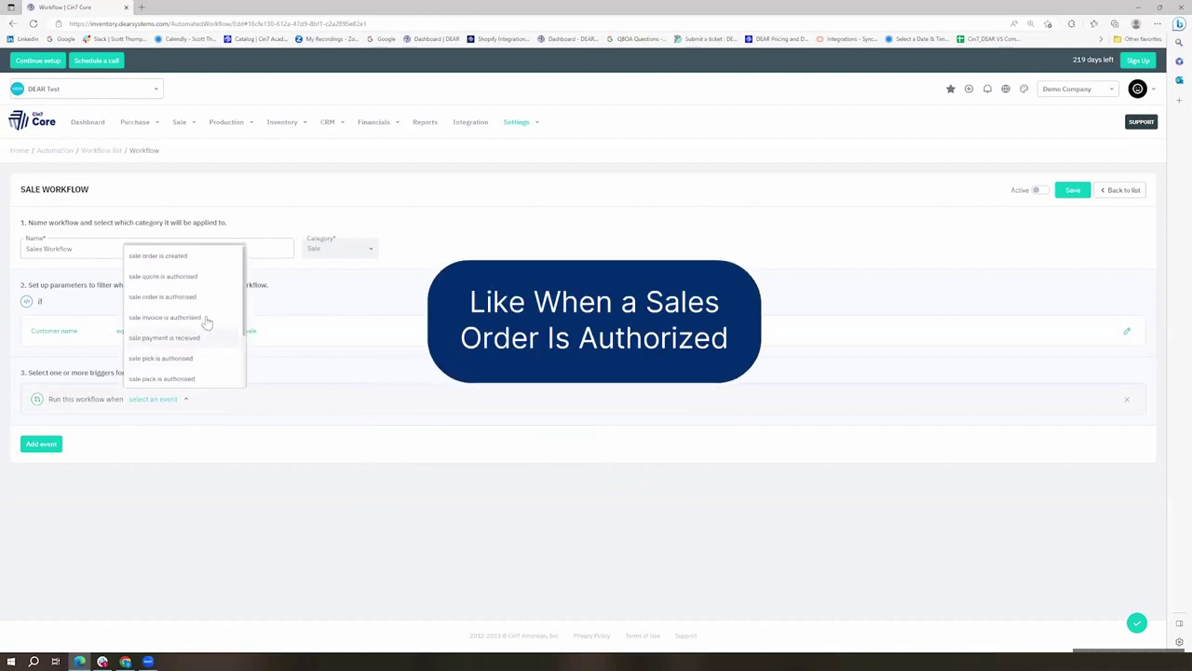
click(205, 303)
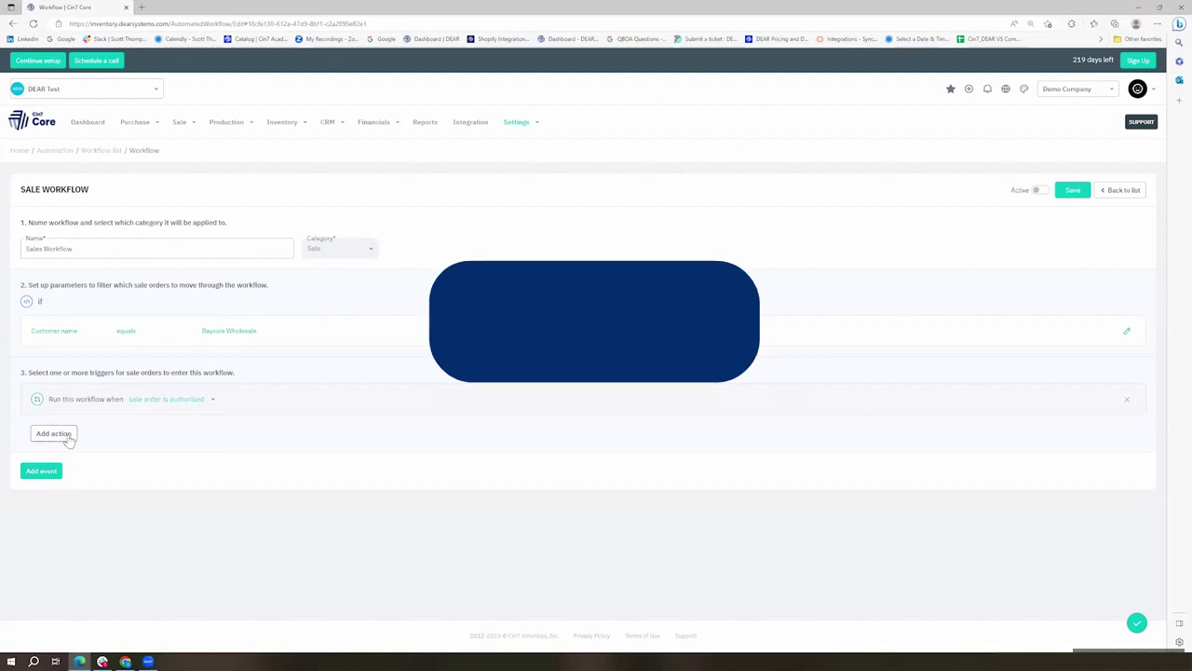
Step: Add a notify action to the trigger and choose the user to receive it
click(68, 431)
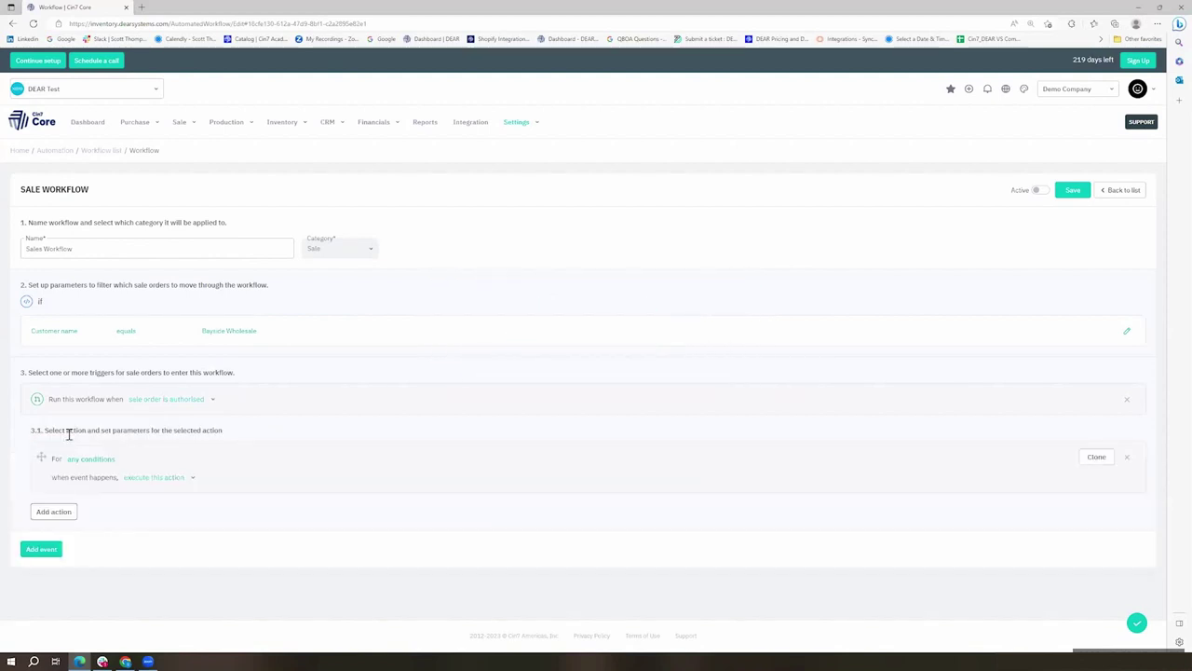
click(191, 476)
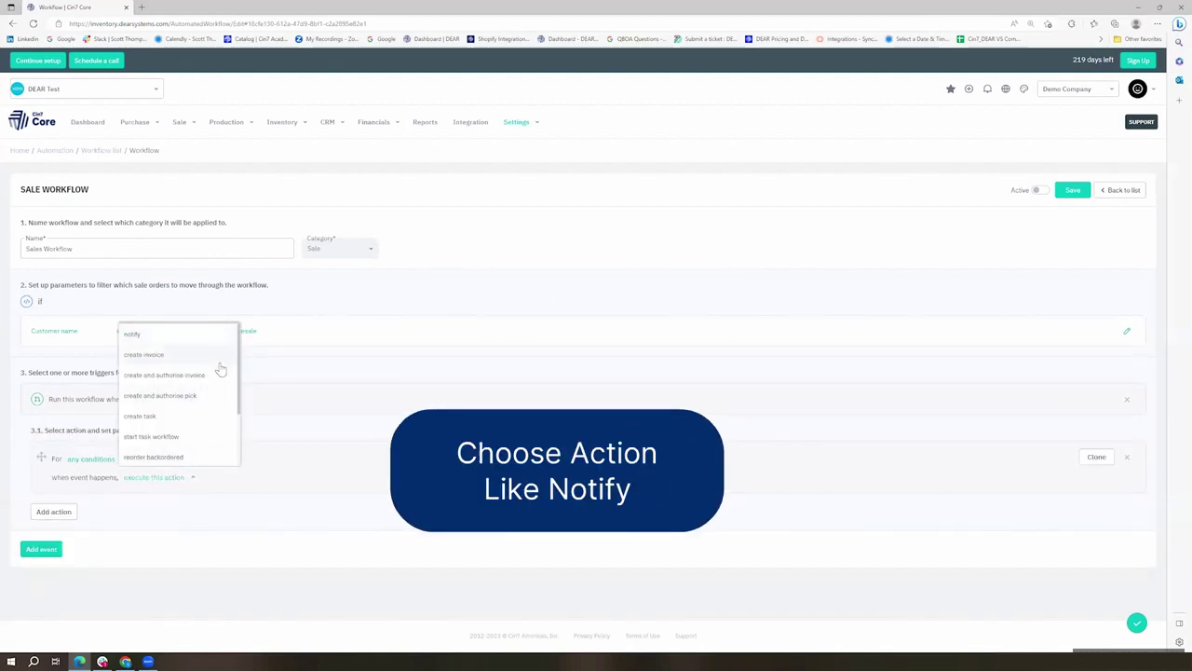
scroll(233, 435, down, 2)
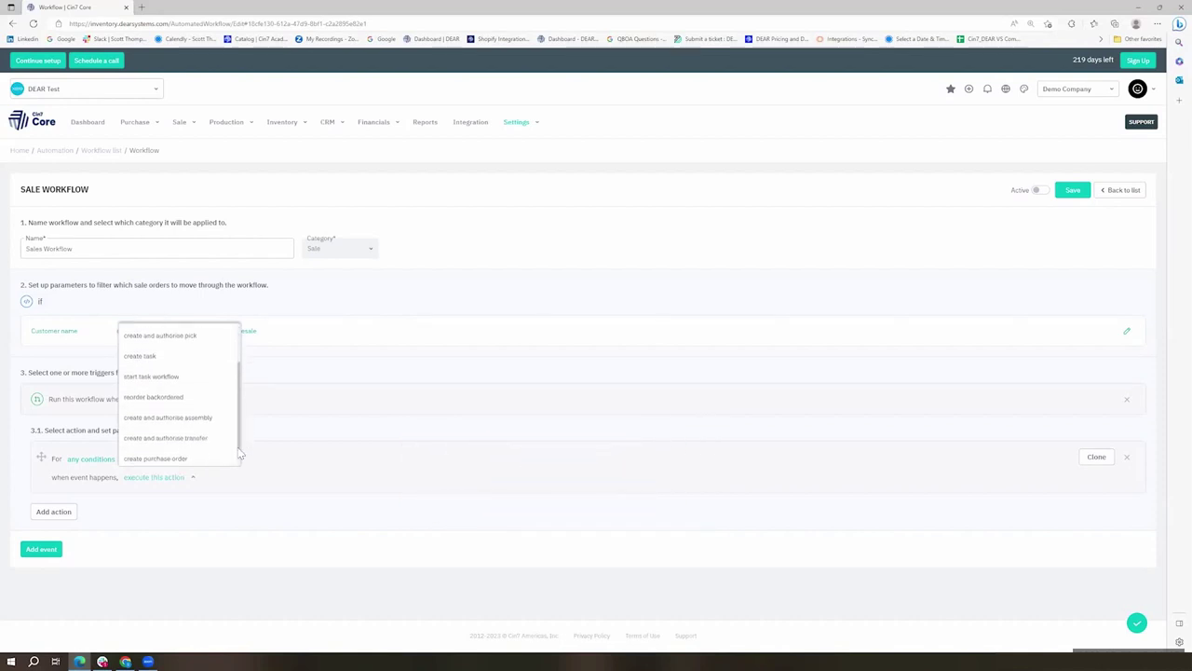
scroll(189, 359, up, 2)
click(181, 339)
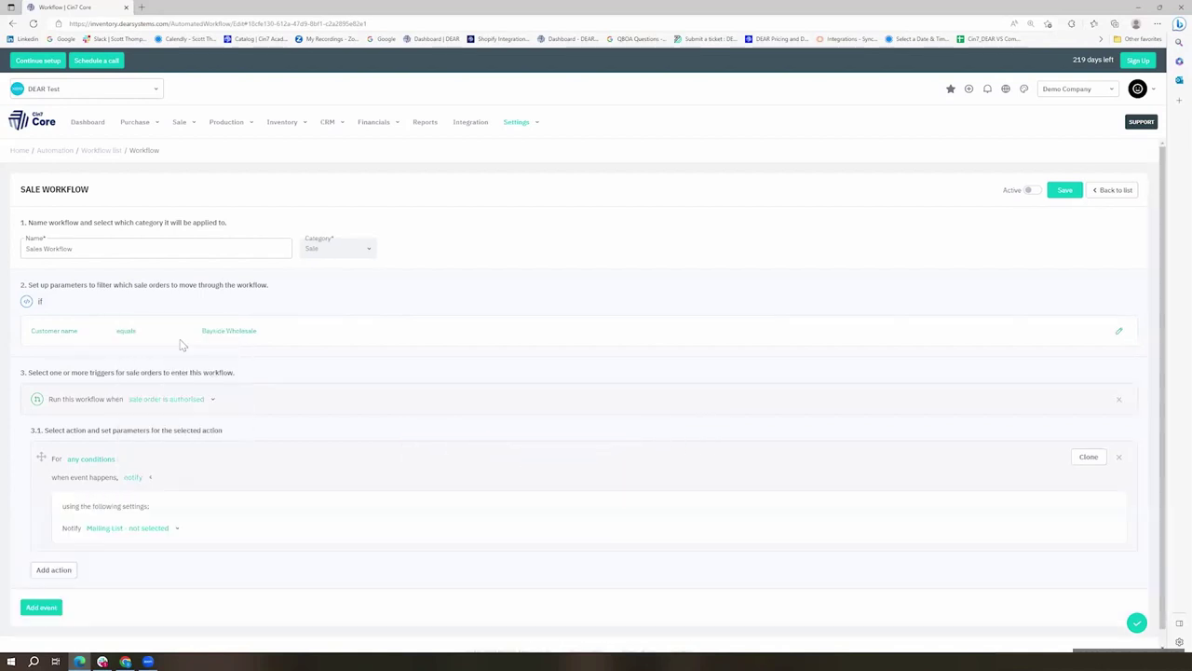
scroll(186, 464, down, 1)
click(174, 513)
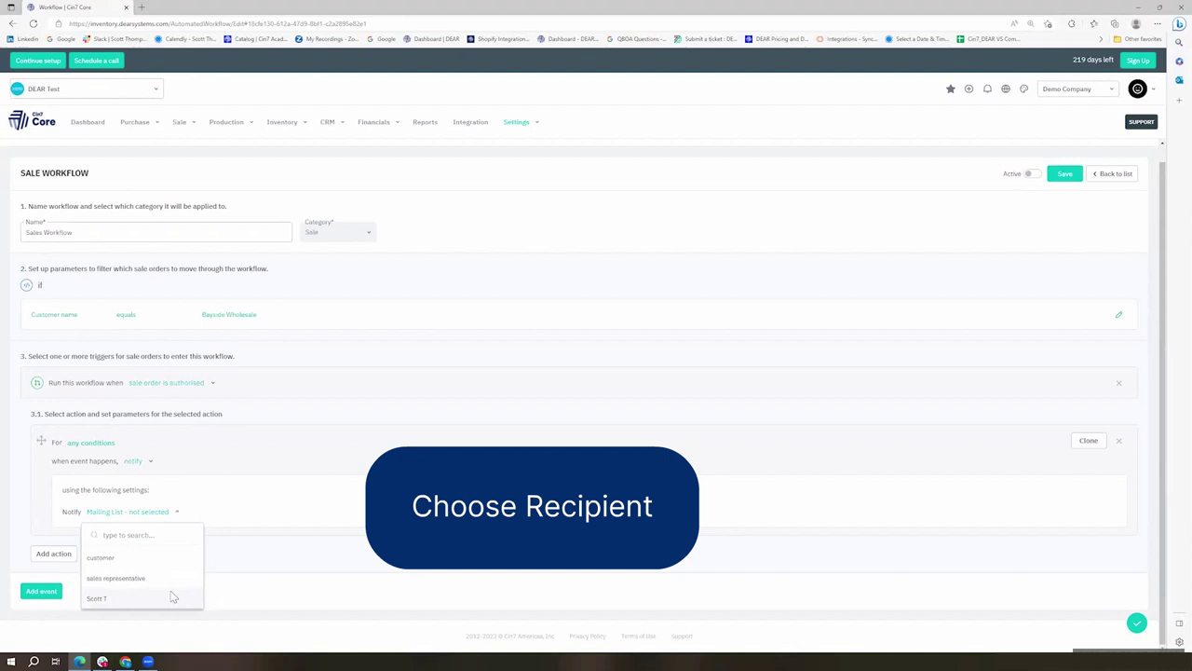
click(172, 598)
Step: Configure the email with subject 'Sales Workflow' and body 'Please review this order for accuracy'
click(196, 515)
click(429, 132)
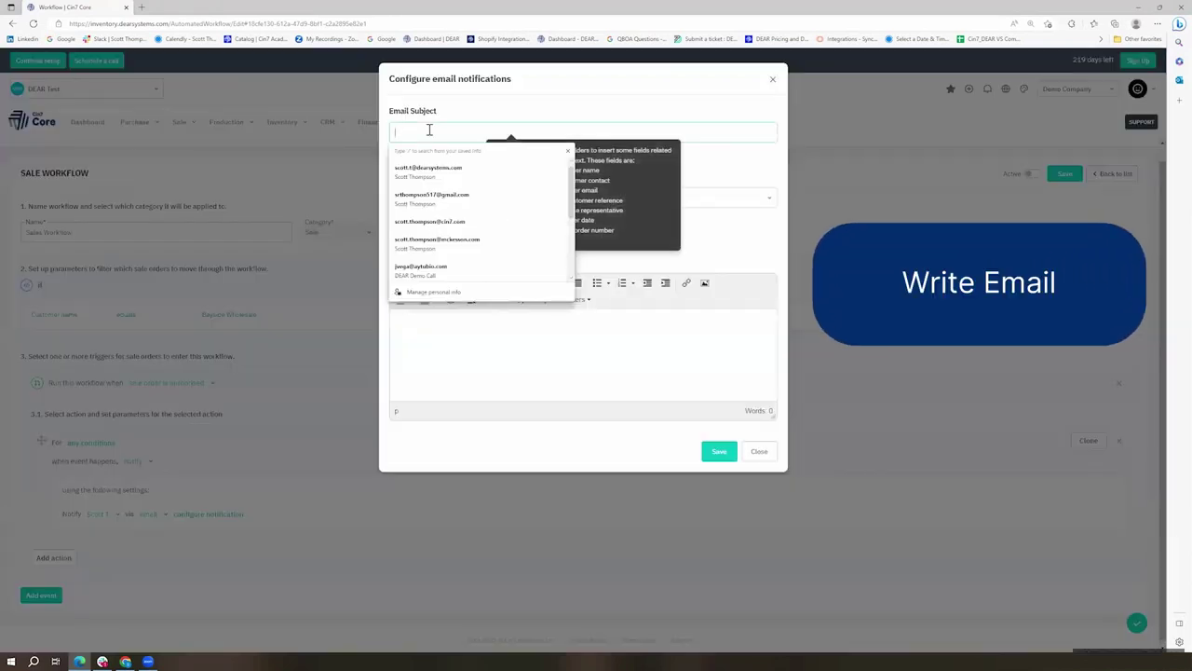
text(Sales Workflow)
click(456, 329)
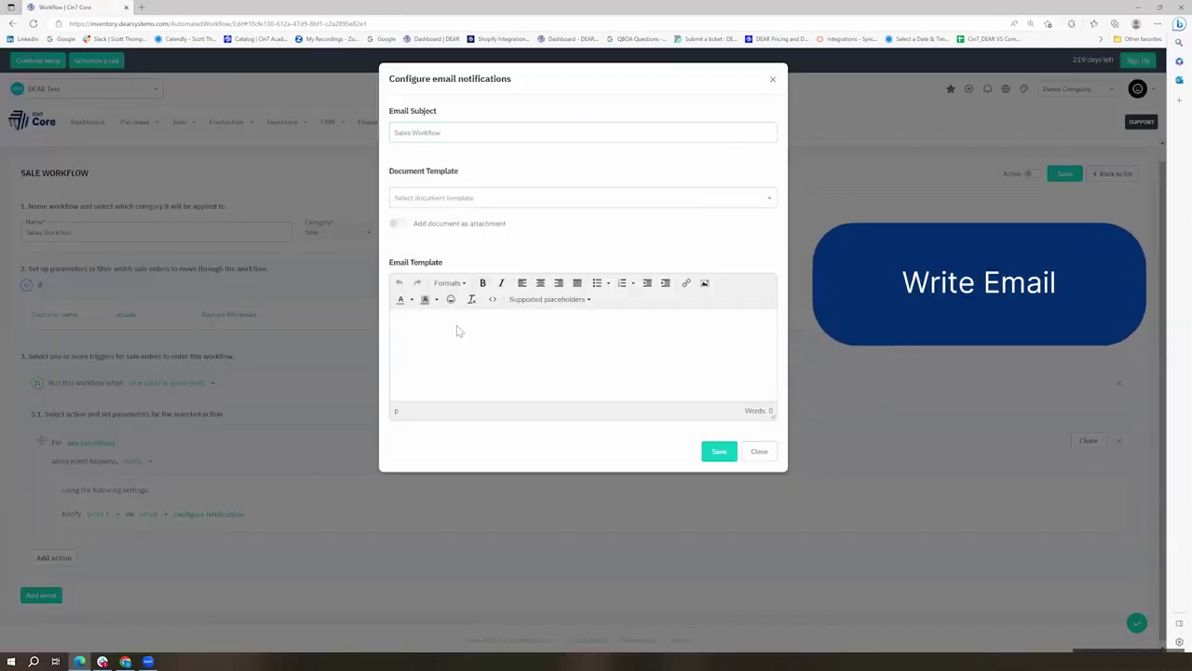
text(Please revie)
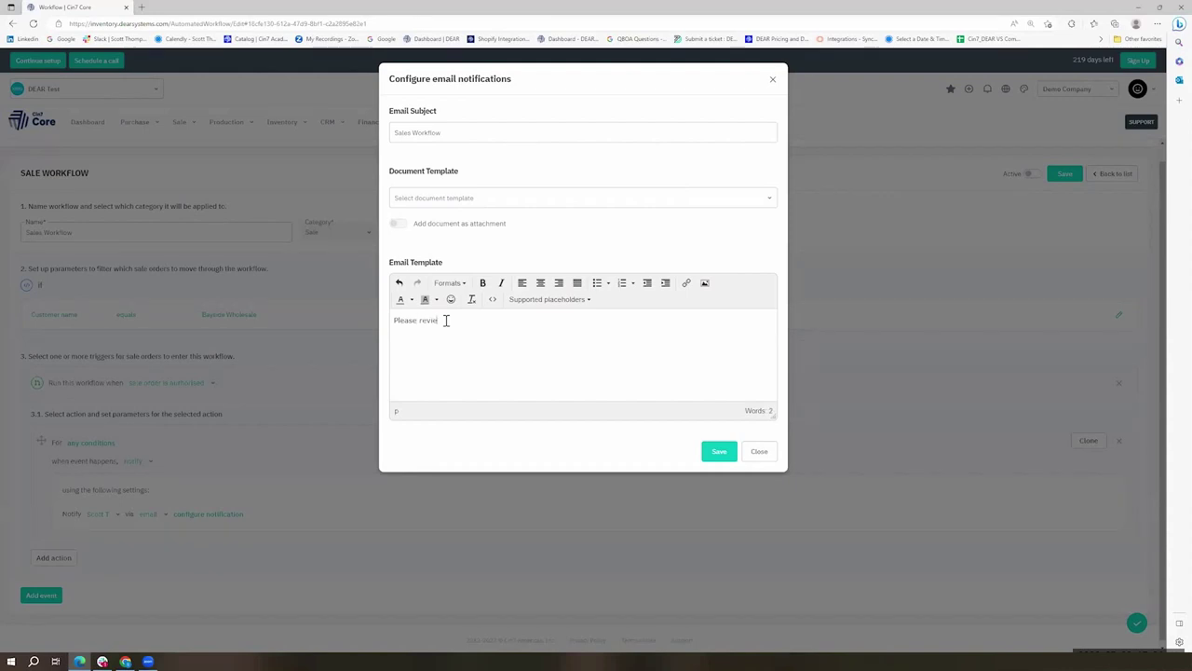
text(w this order for accuracy.)
click(719, 451)
Step: Switch Sales Workflow to Active, save it, and return to the Automation page
click(1033, 174)
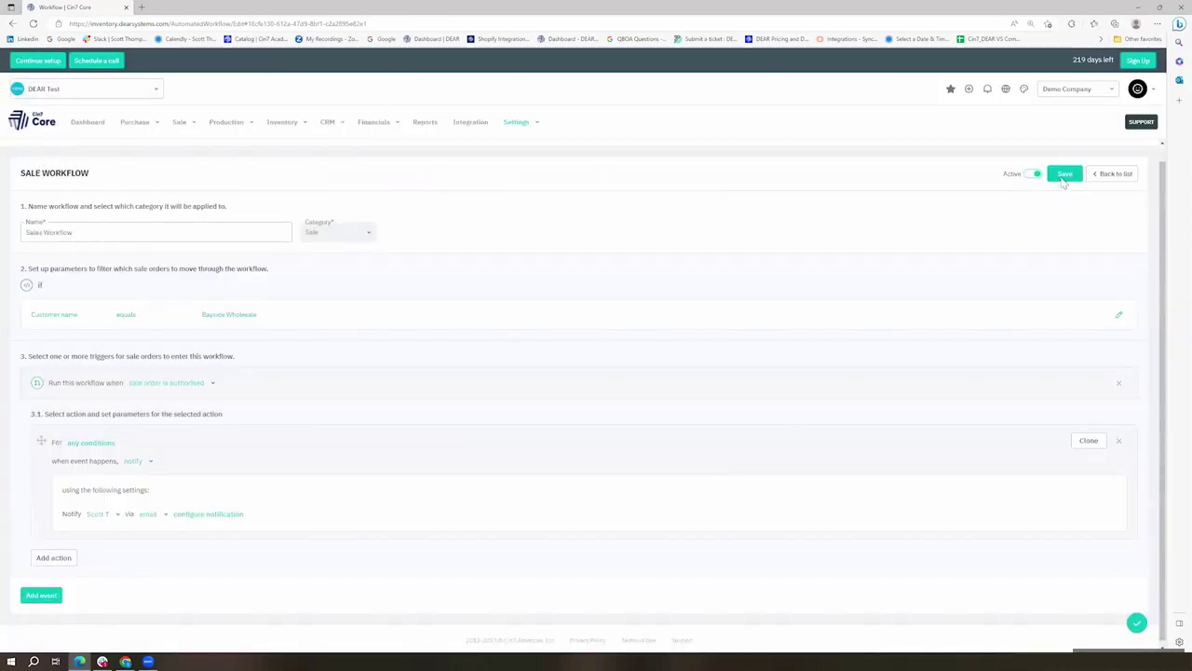
click(1064, 175)
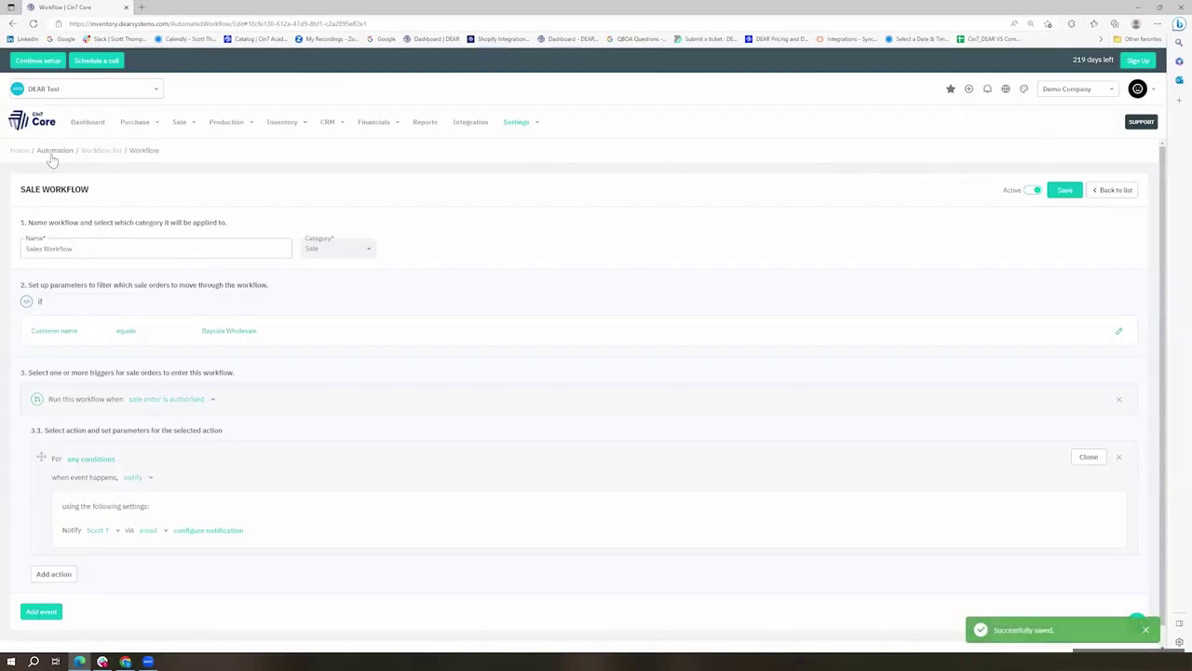
click(53, 152)
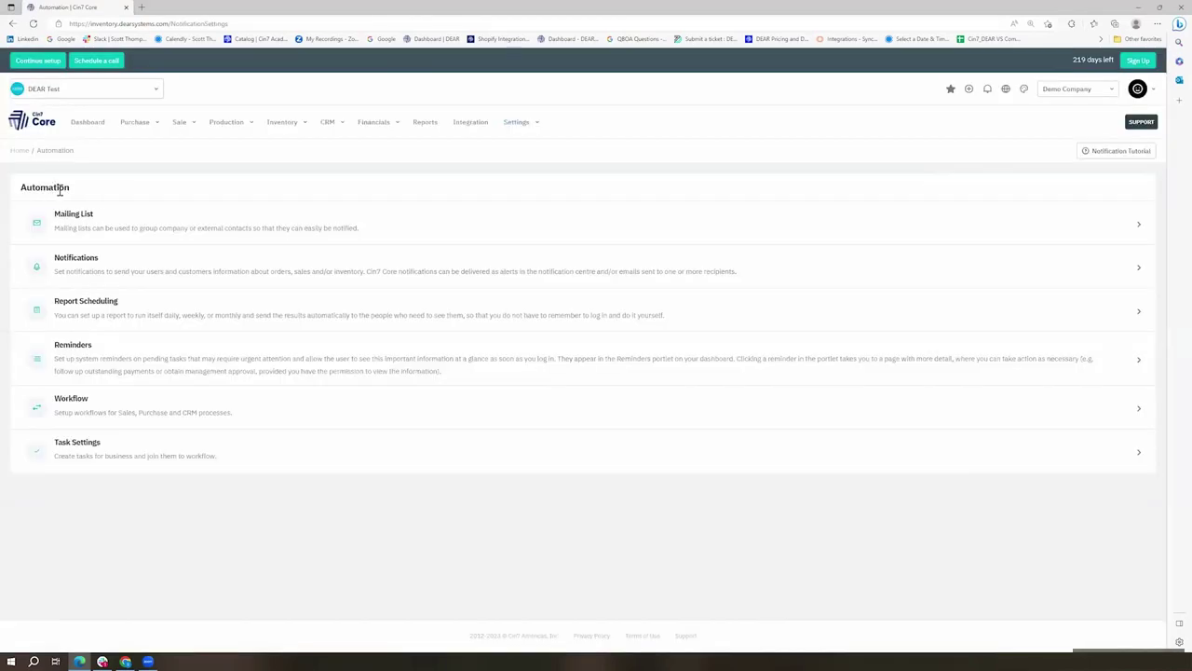